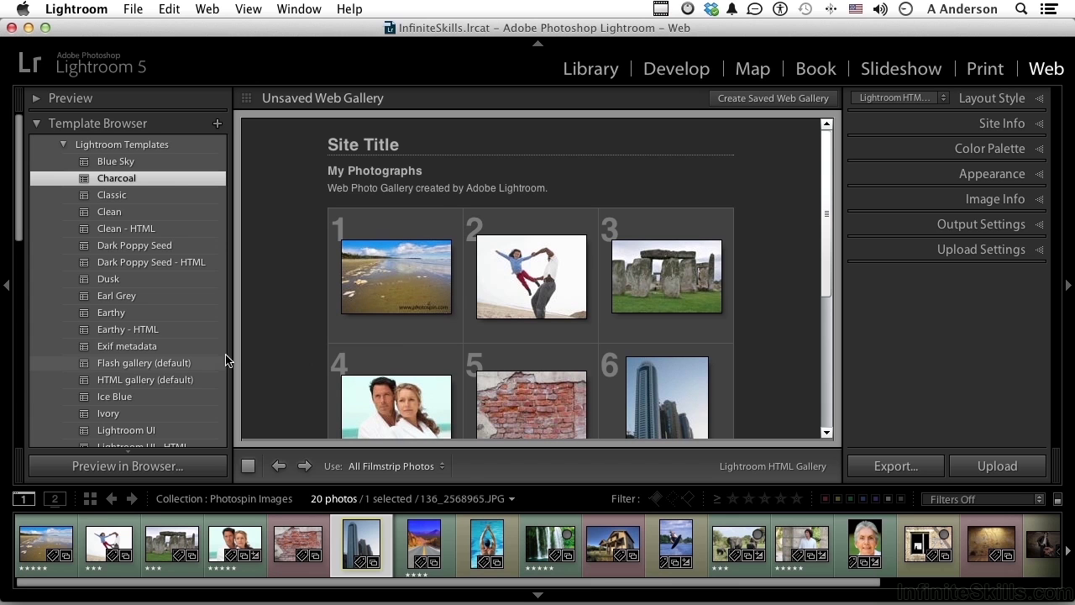
Step: Scroll the left panel down to the Collections list
scroll(196, 347, "down", 10)
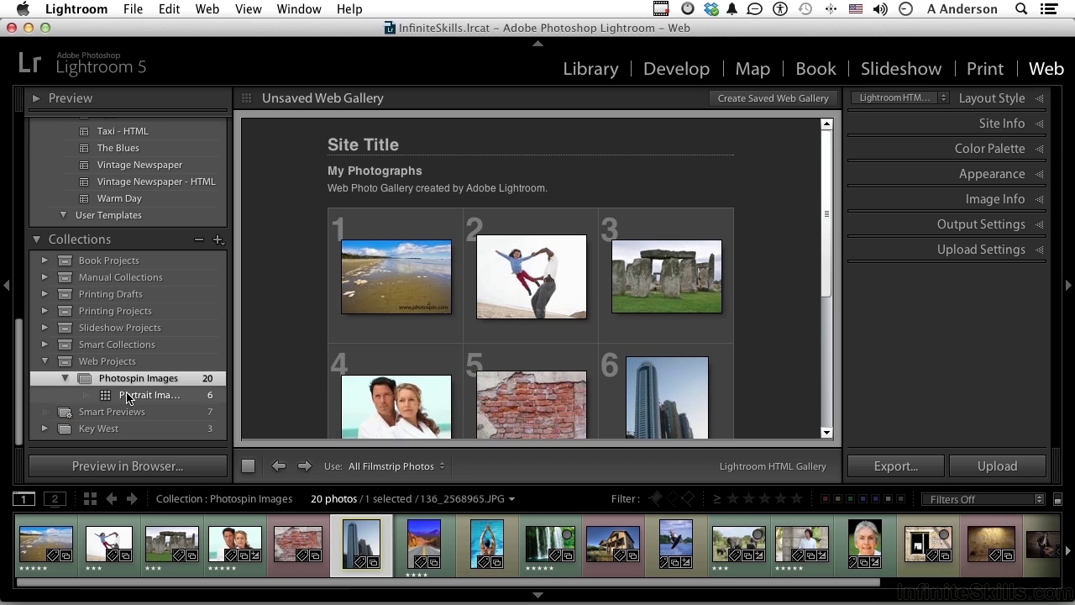
Step: Preview the Portrait Images collection, then switch back to the Photospin Images collection
left_click(127, 395)
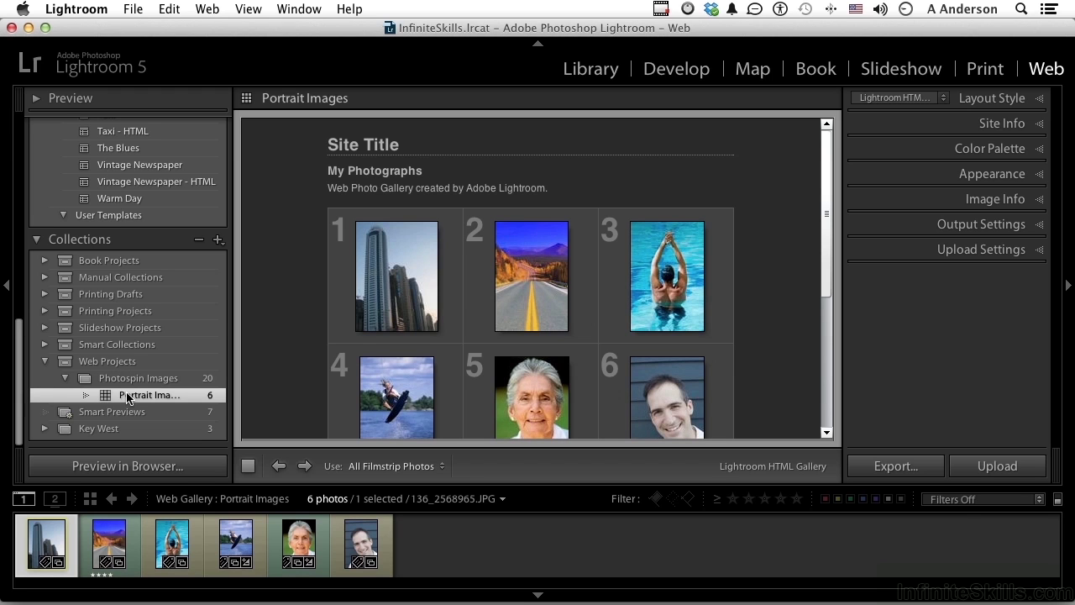
left_click(127, 382)
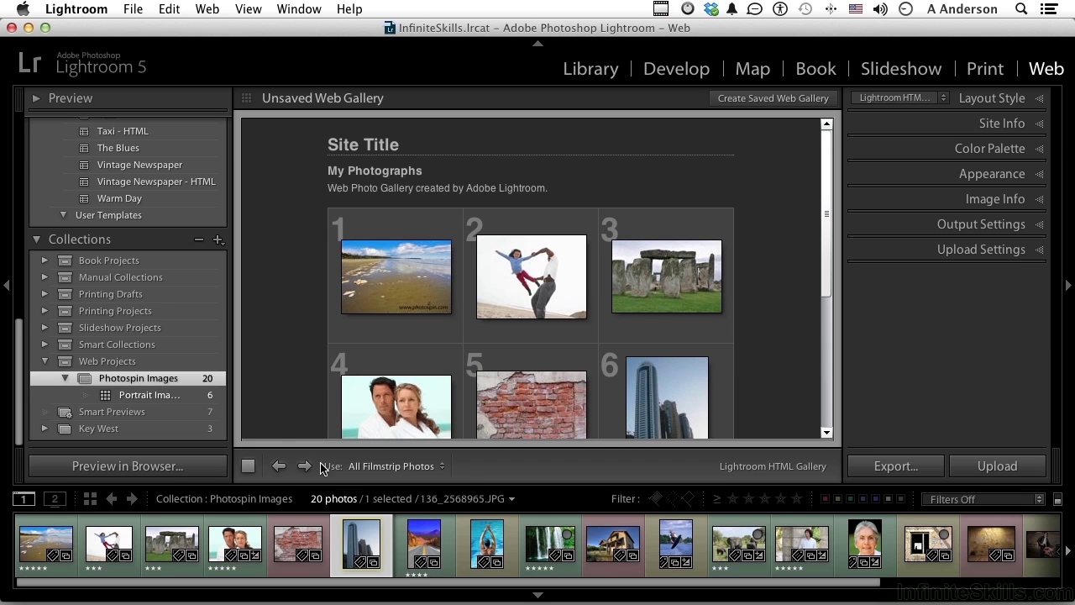
left_click(398, 468)
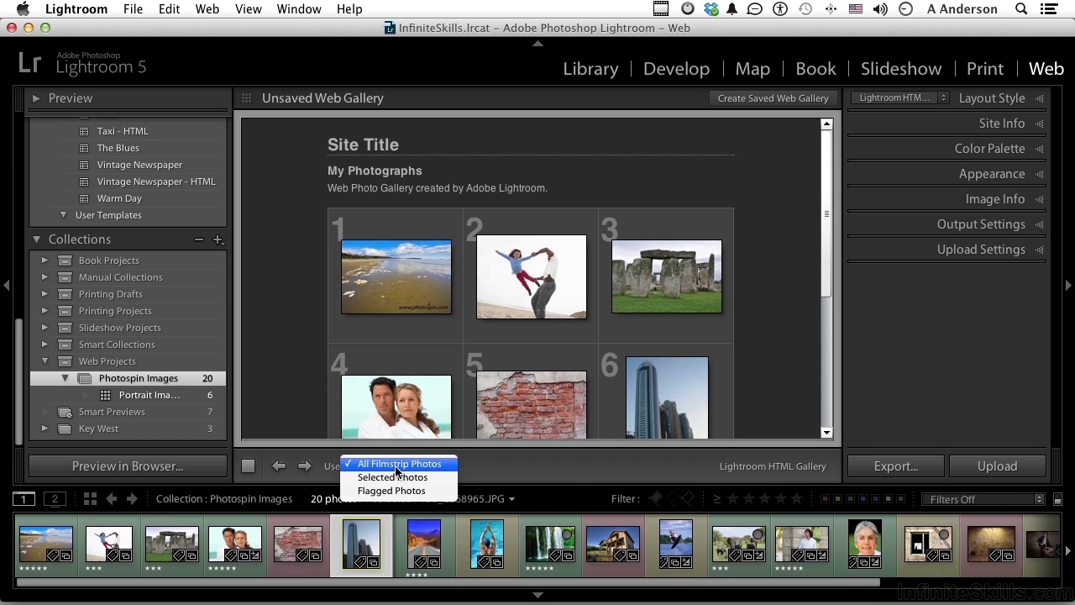
left_click(483, 475)
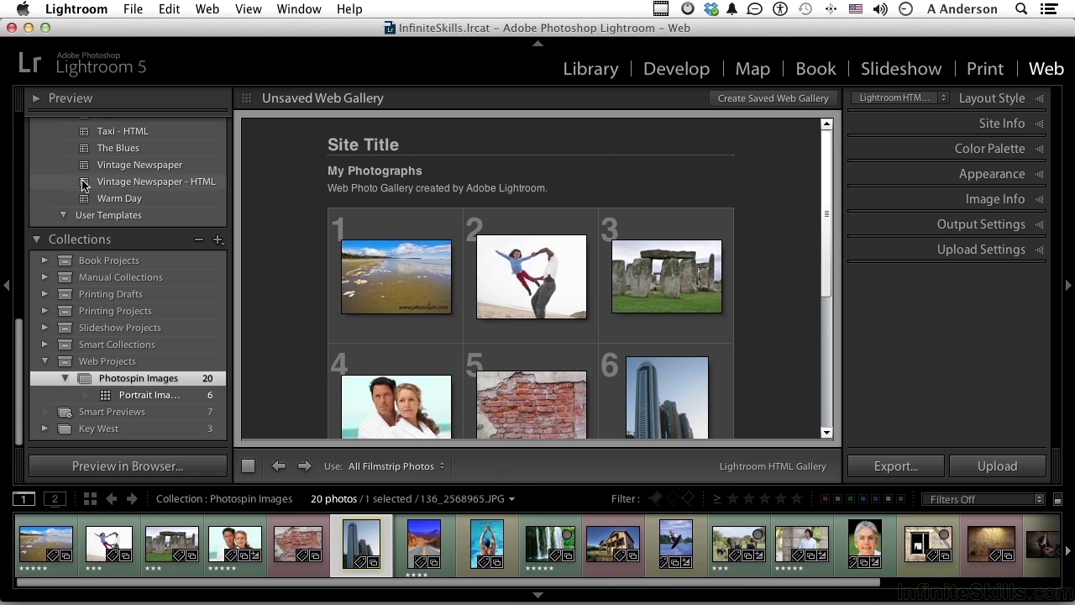
scroll(83, 185, "up", 10)
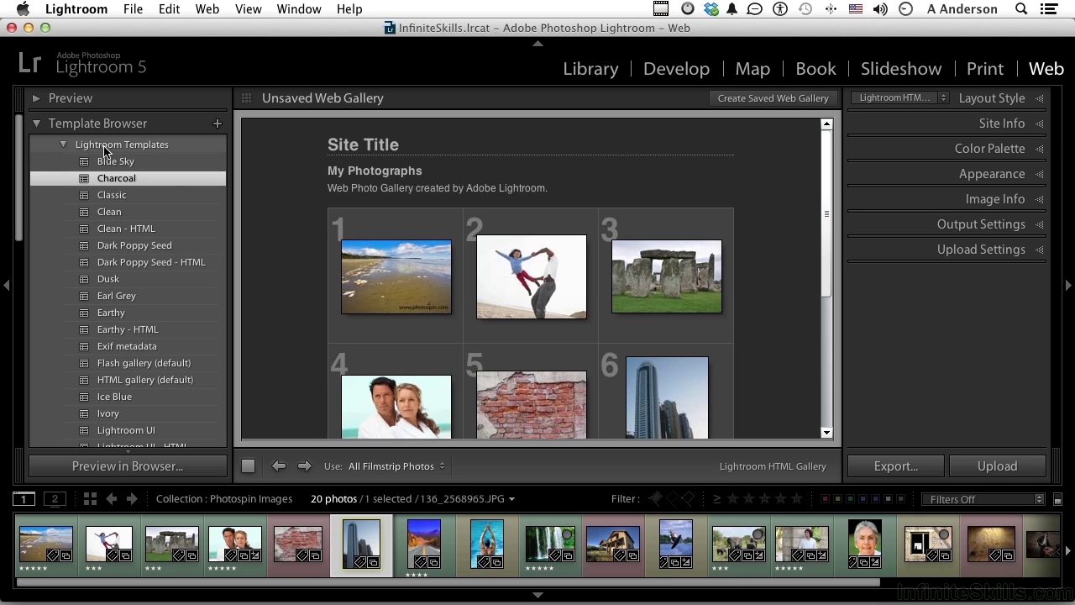
Step: Collapse the Template Browser and preview photo 2's large page, then return to the index grid
left_click(35, 126)
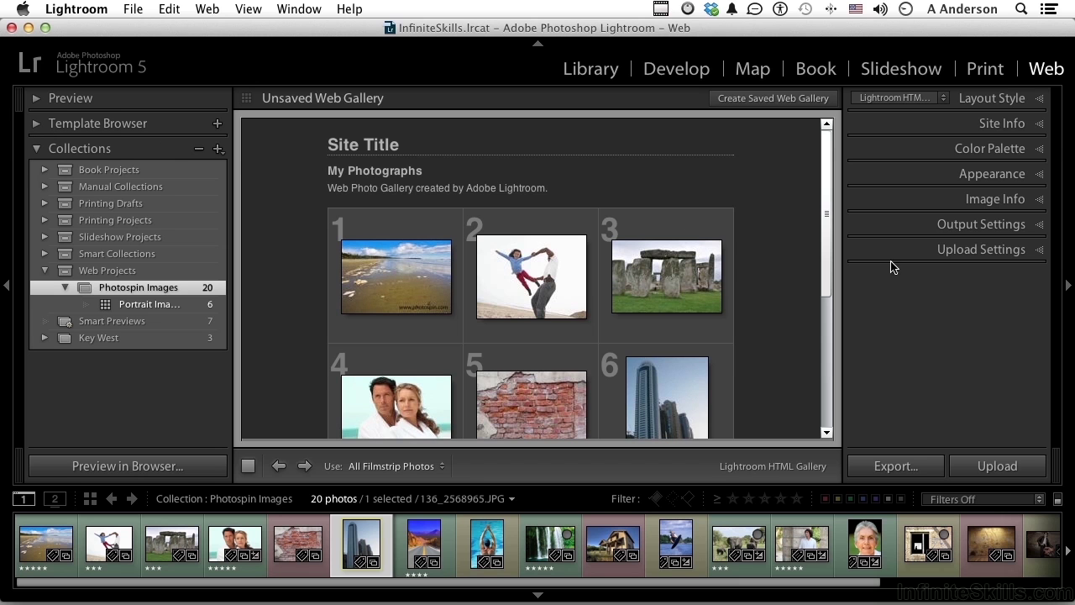
scroll(503, 294, "down", 3)
scroll(502, 294, "up", 3)
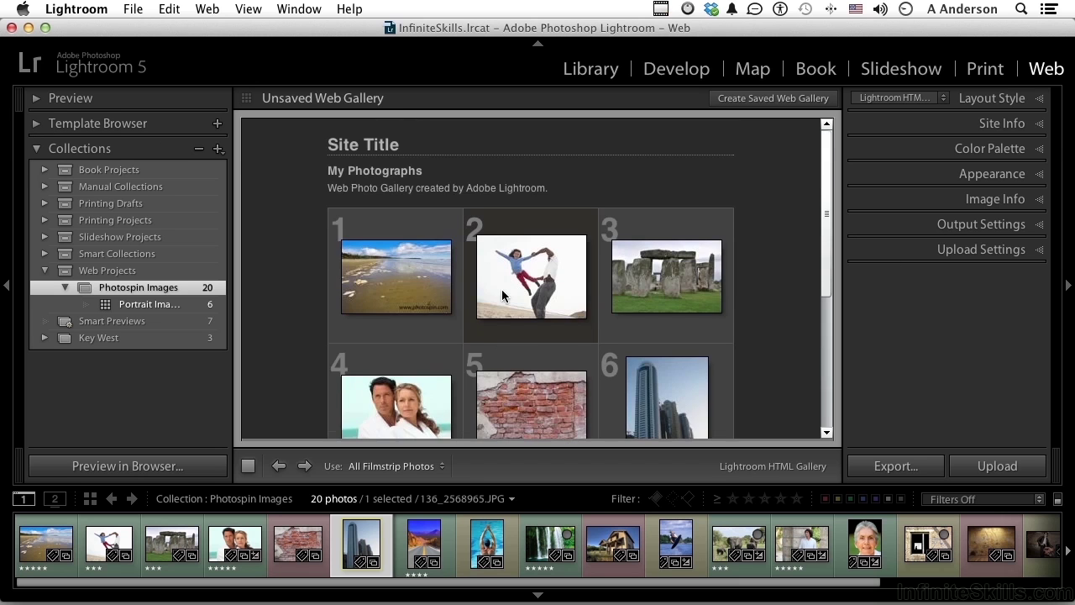
left_click(526, 270)
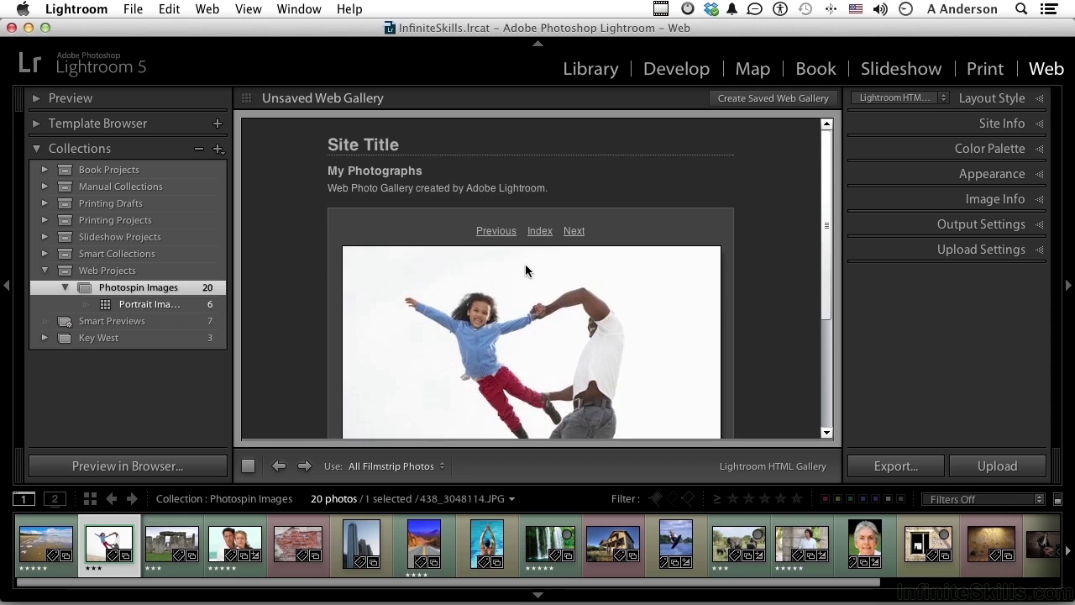
scroll(526, 270, "down", 5)
scroll(525, 271, "up", 4)
left_click(525, 270)
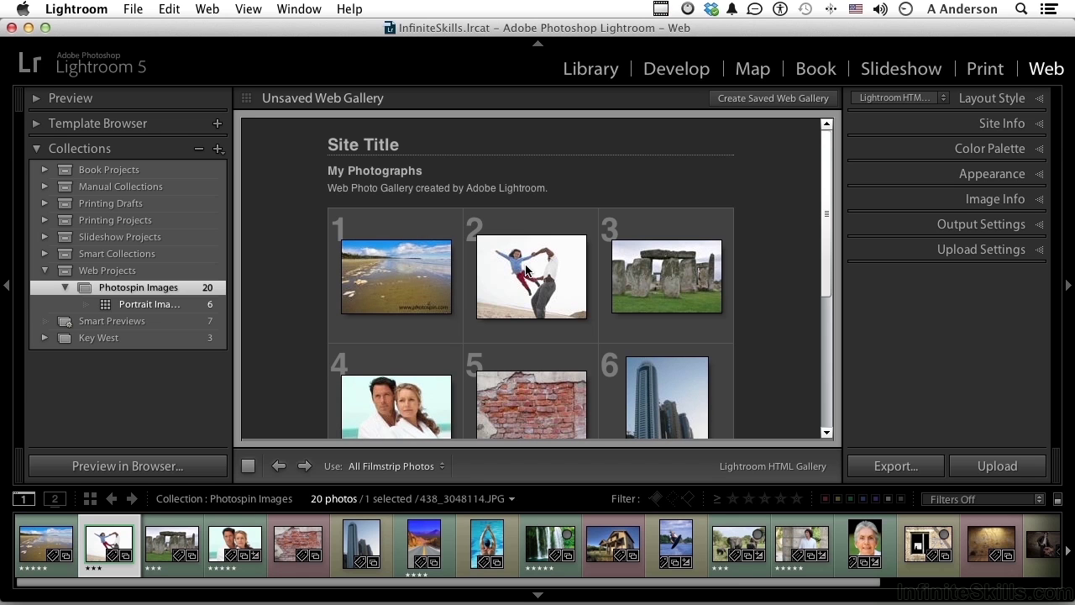
Step: Check that the site title, My Photographs subtitle and description are editable, leaving them unchanged
left_click(390, 148)
left_click(390, 174)
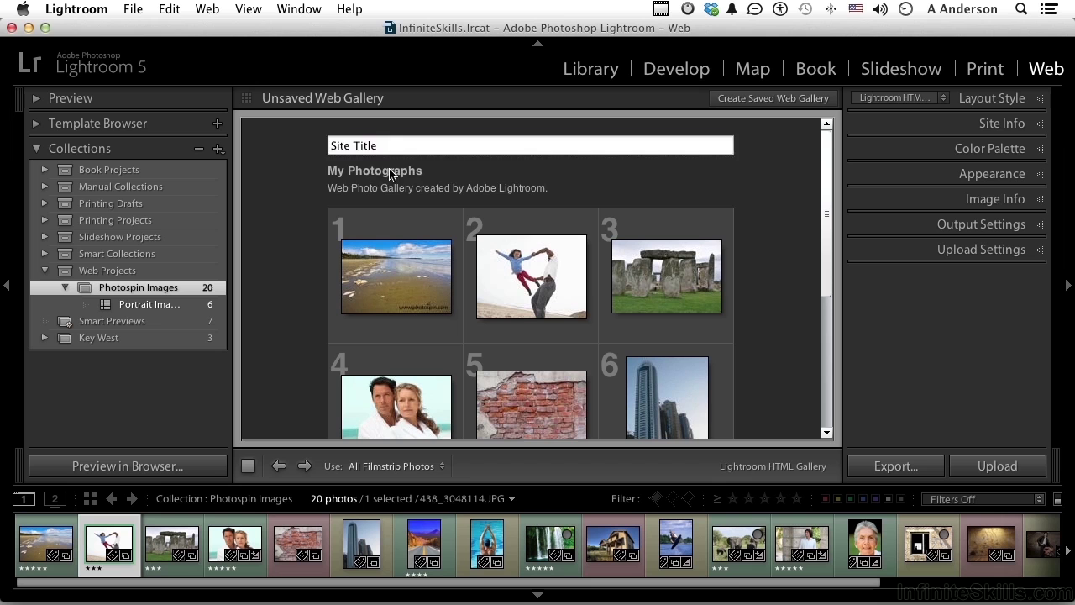
left_click(389, 189)
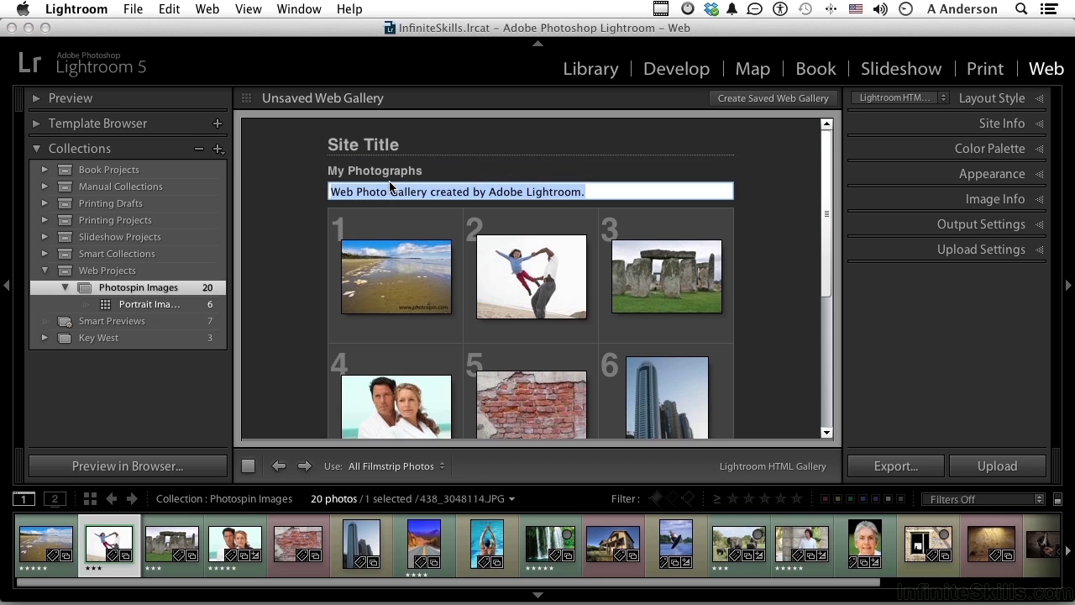
left_click(297, 188)
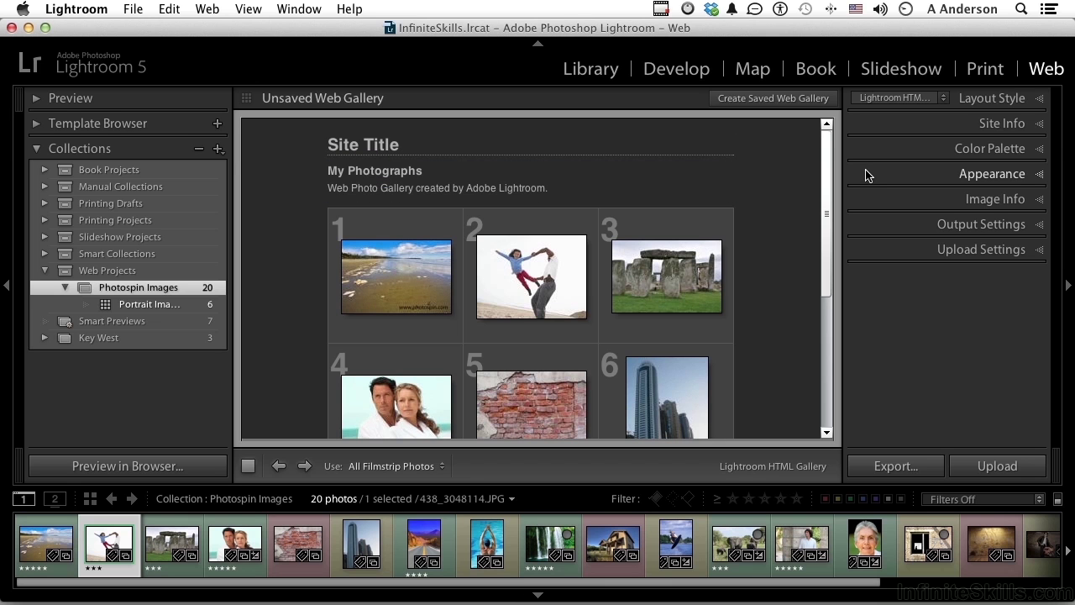
Step: Expand Site Info and set the site title to the saved gallery name and collection title to 'Images by Photospin'
left_click(1016, 124)
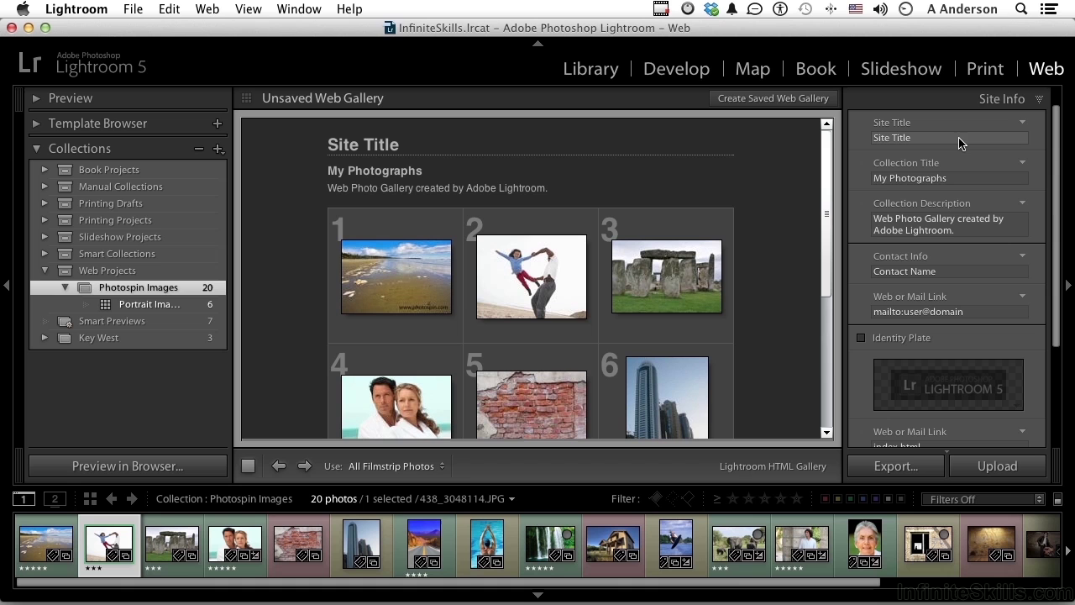
left_click(1022, 124)
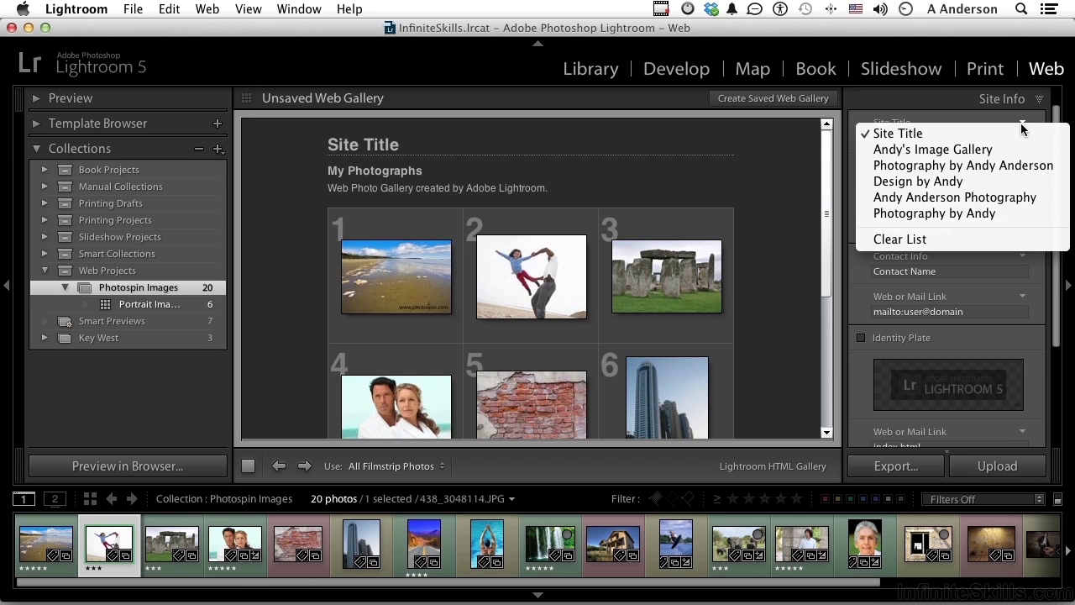
left_click(983, 152)
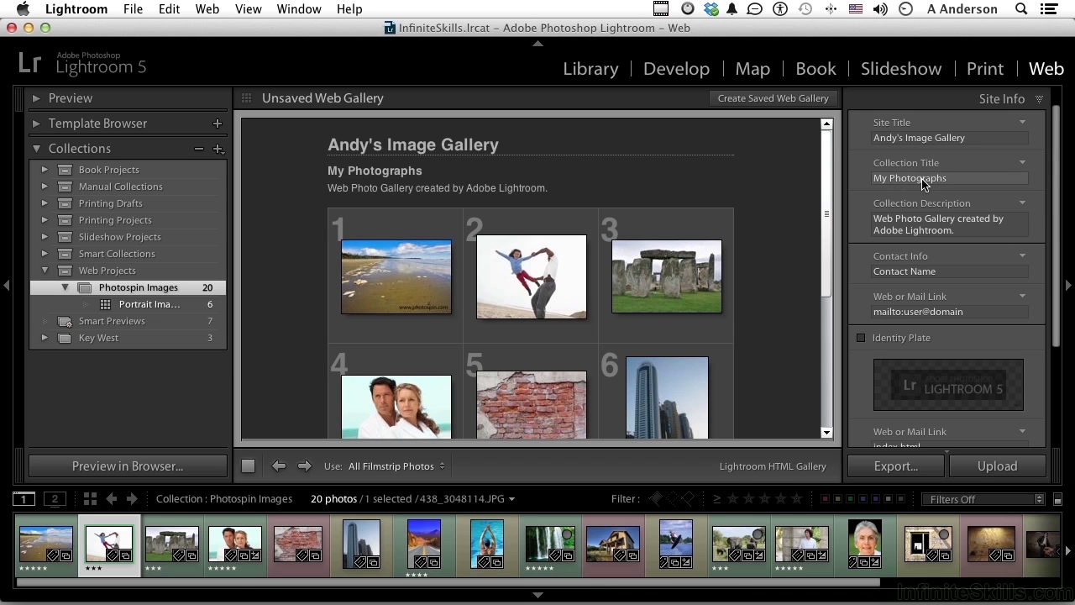
left_click(1022, 165)
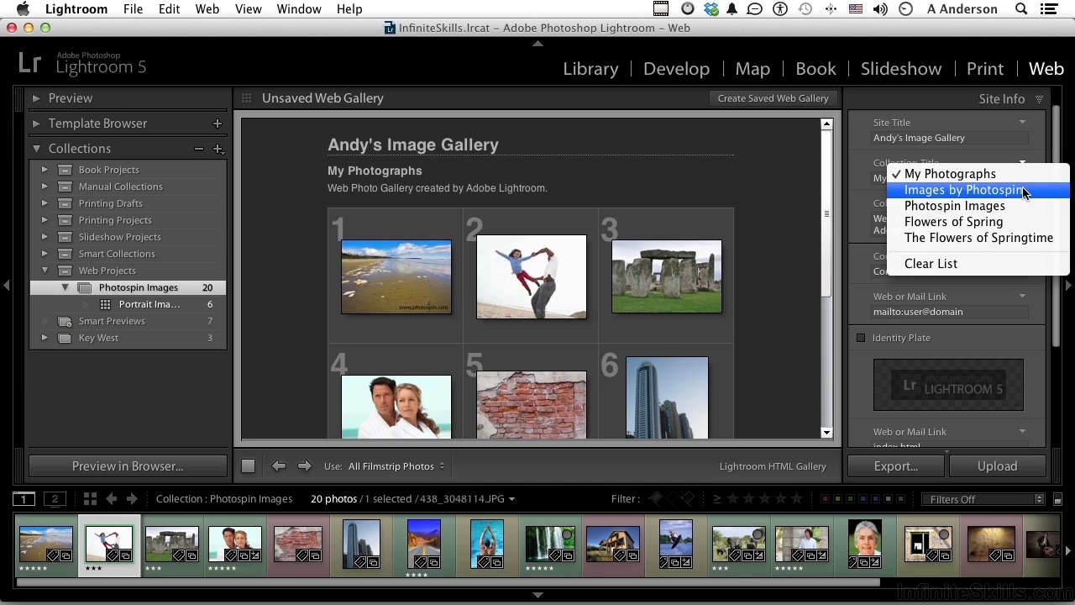
left_click(1023, 192)
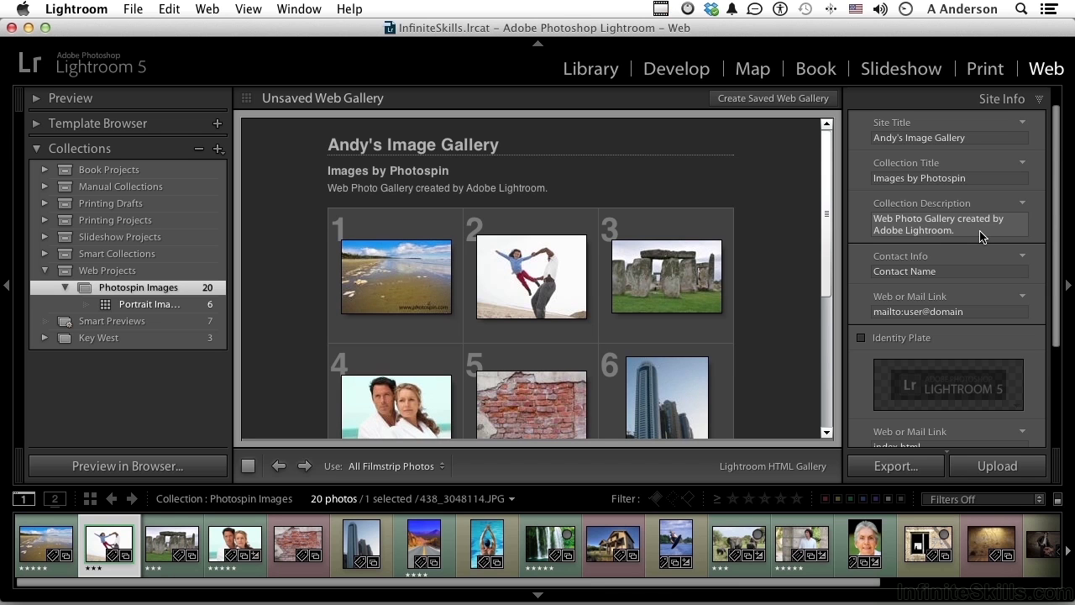
Step: Set the contact to the photographer's short name and the web link to their e-mail address
left_click(1024, 258)
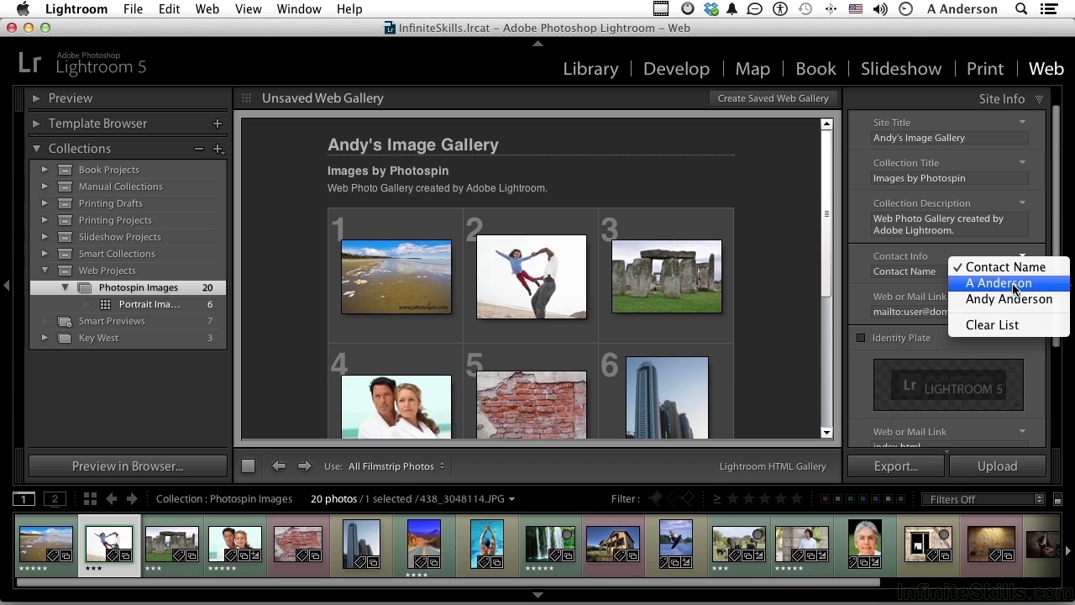
left_click(1014, 283)
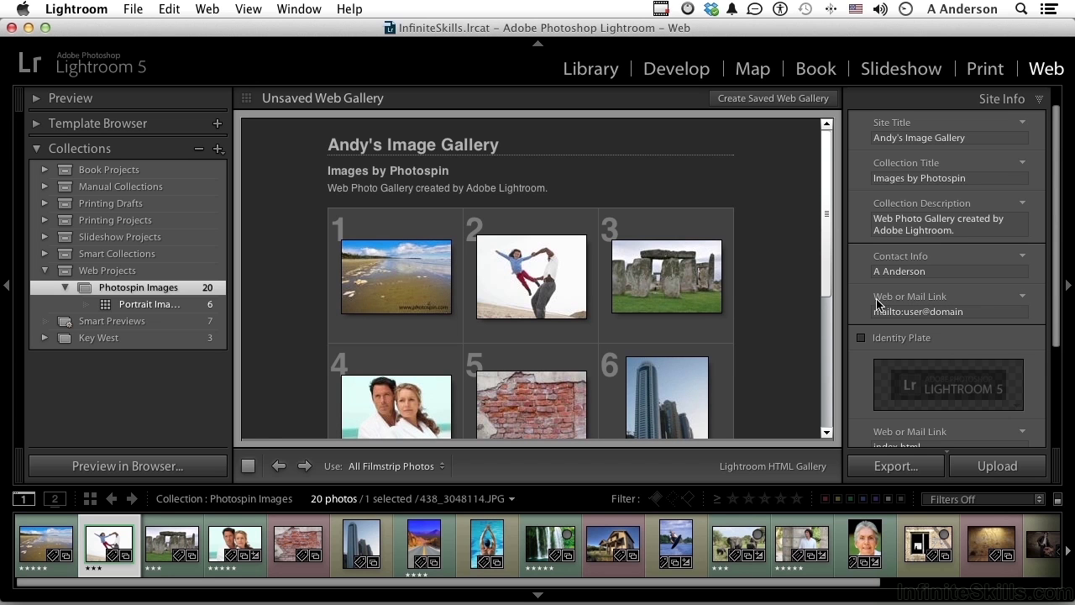
left_click(1022, 301)
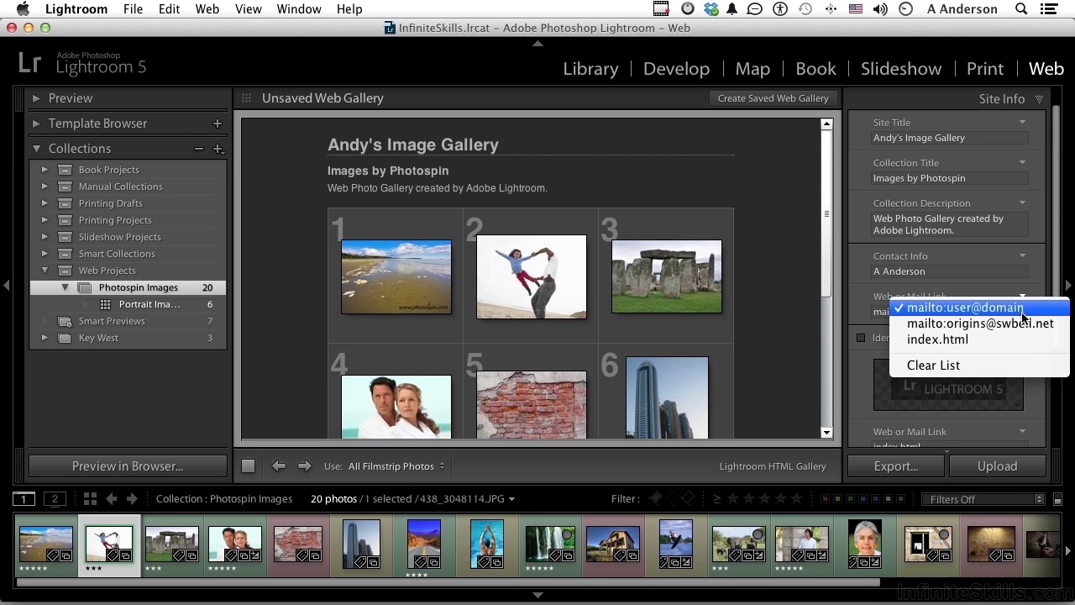
left_click(1023, 324)
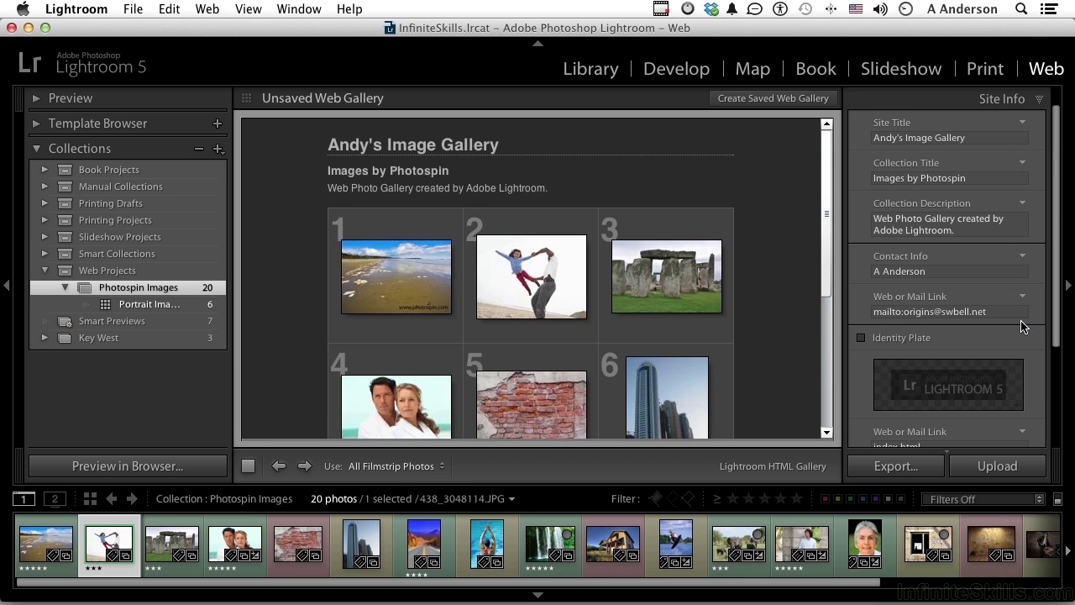
left_click(1022, 124)
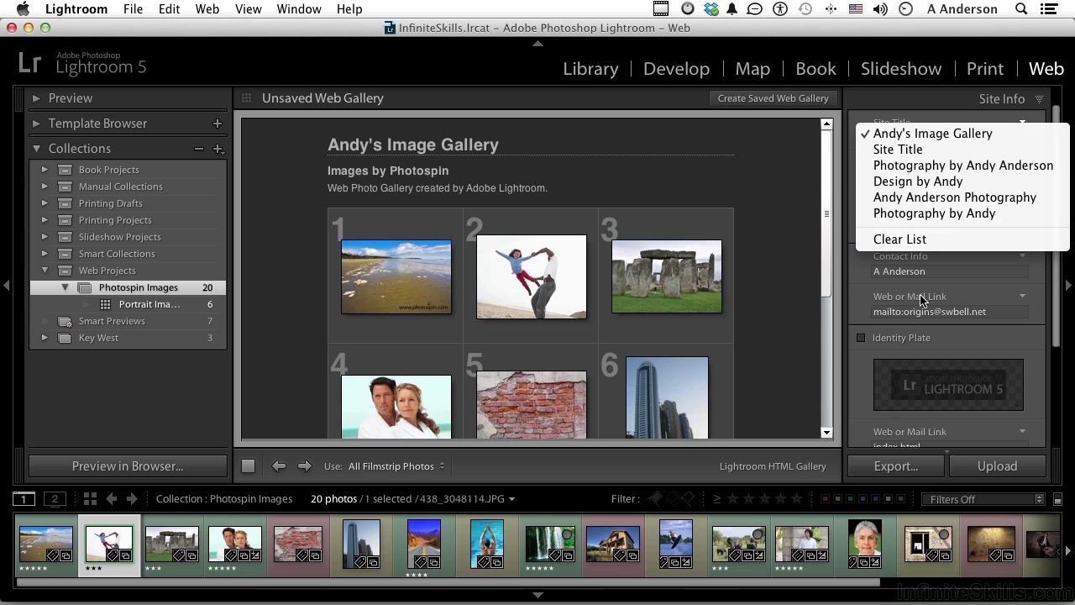
left_click(860, 329)
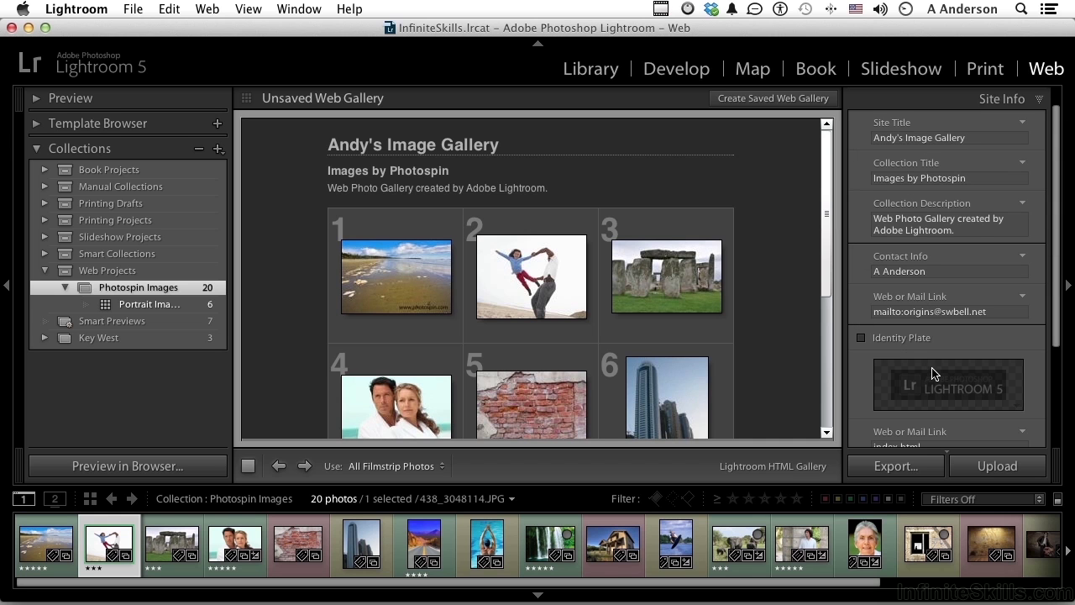
Step: Toggle the identity plate on, off and back on above the gallery title
scroll(932, 373, "down", 1)
scroll(932, 374, "down", 5)
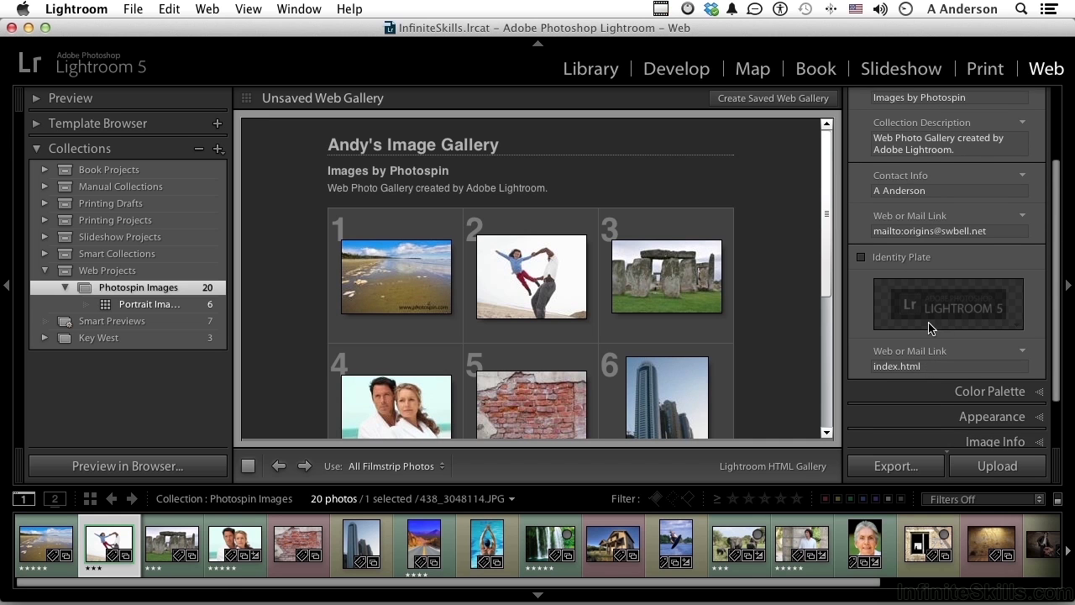
left_click(861, 257)
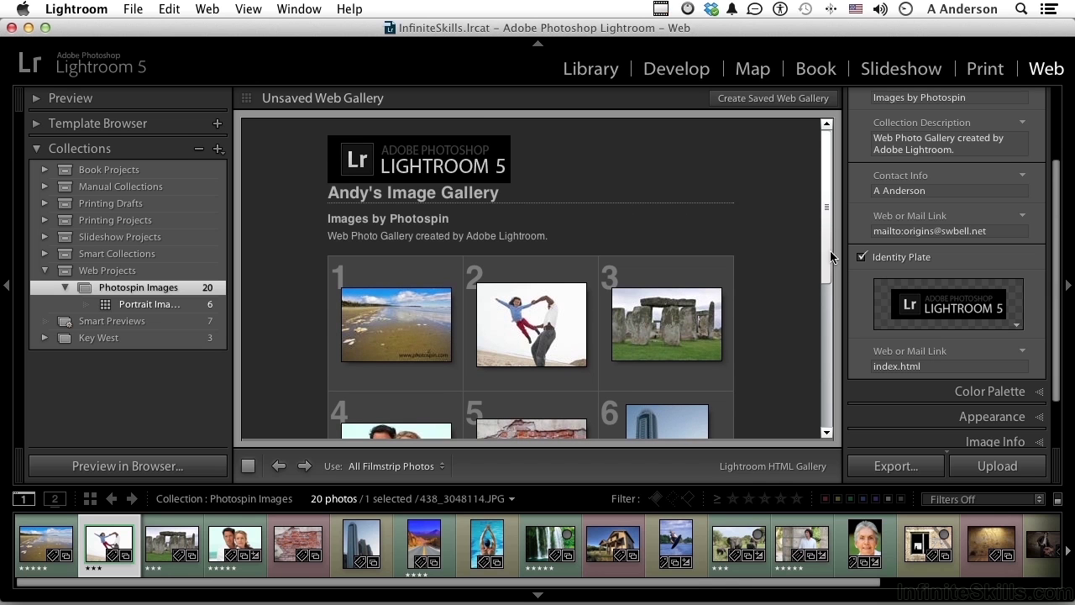
left_click(861, 257)
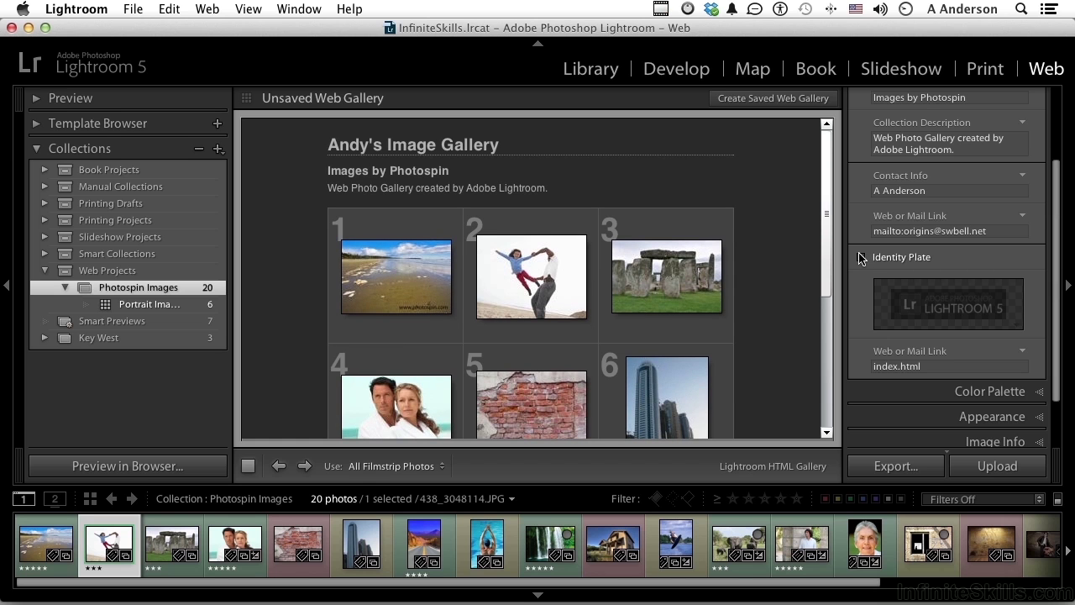
left_click(861, 257)
Step: Try the styled text and graphical options in the Identity Plate Editor, cancel, and turn the identity plate off
left_click(1018, 327)
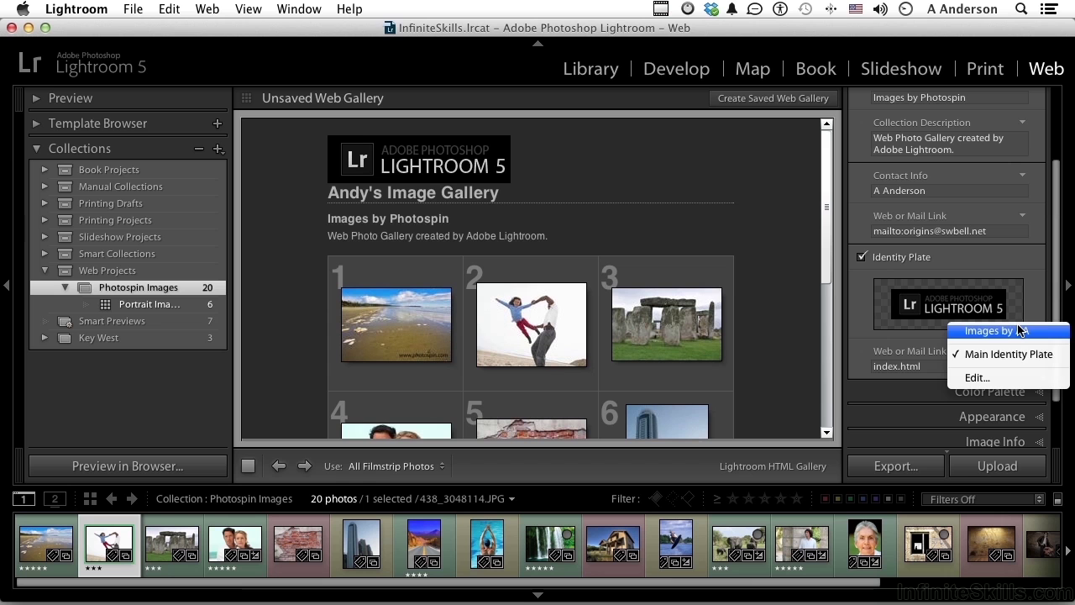
left_click(1007, 379)
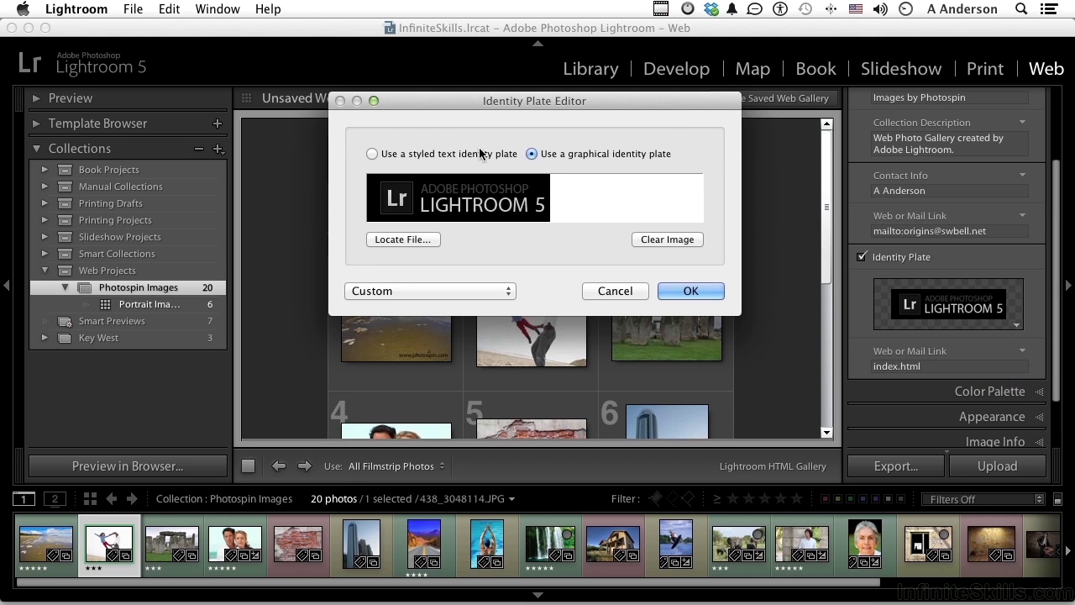
left_click(391, 154)
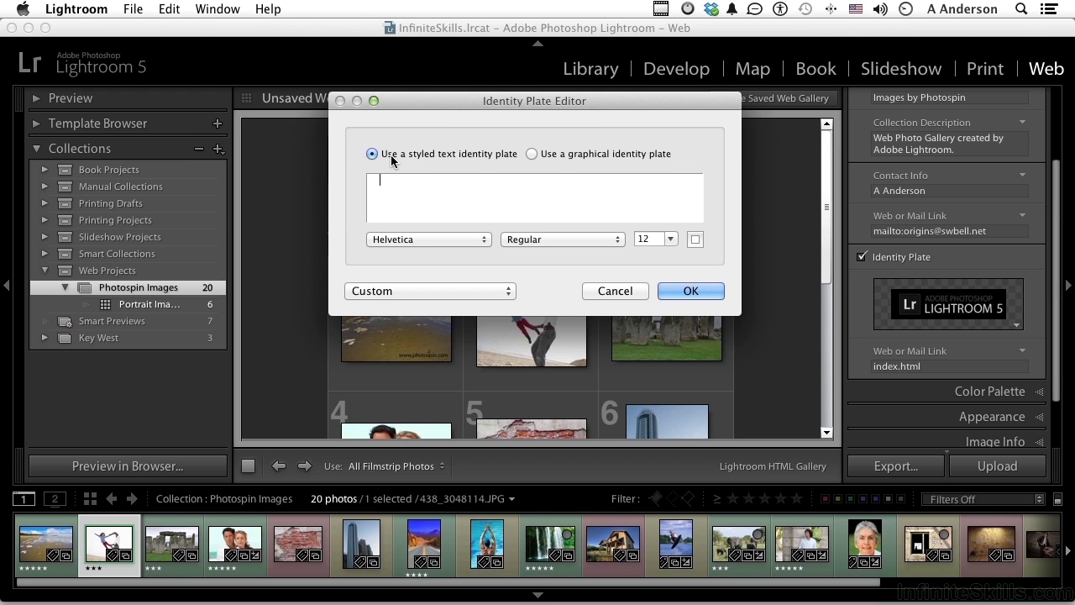
left_click(539, 153)
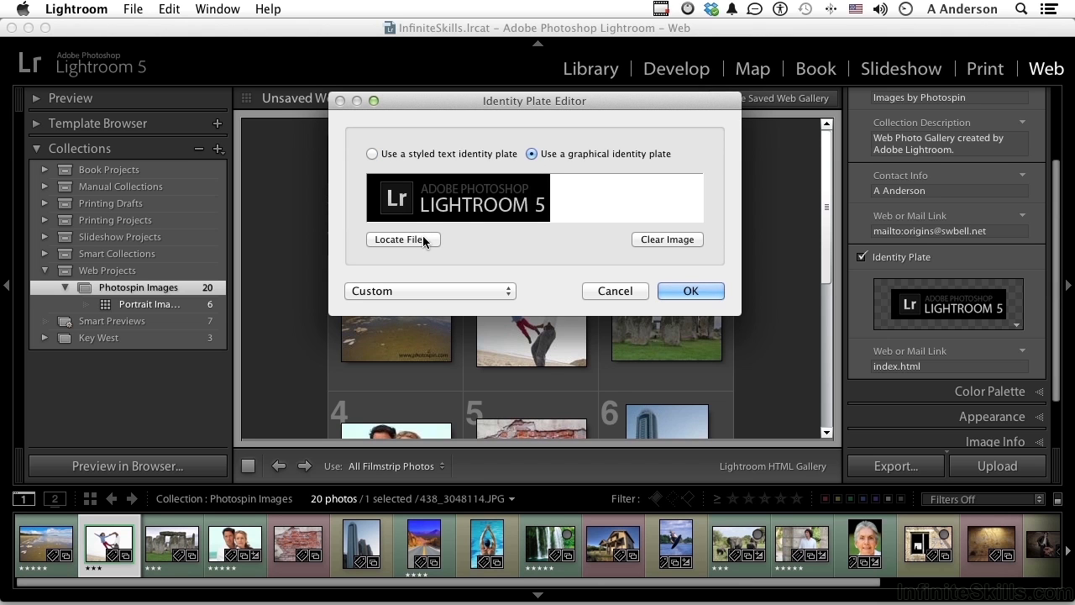
left_click(598, 292)
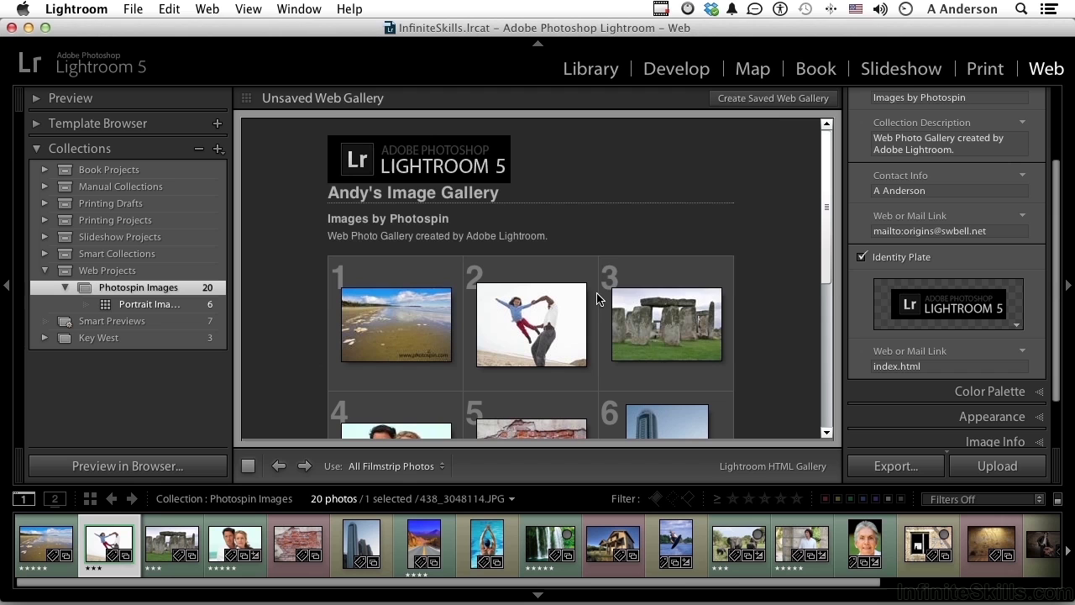
left_click(862, 257)
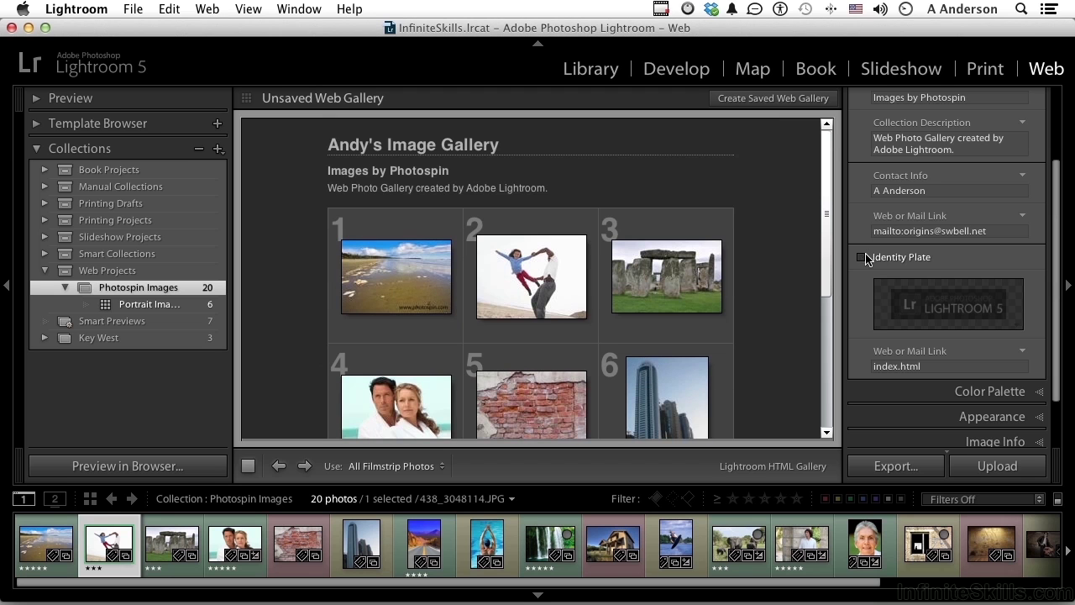
Step: Set the second web link to the contact's mailto address and expand the Color Palette panel
scroll(867, 335, "down", 2)
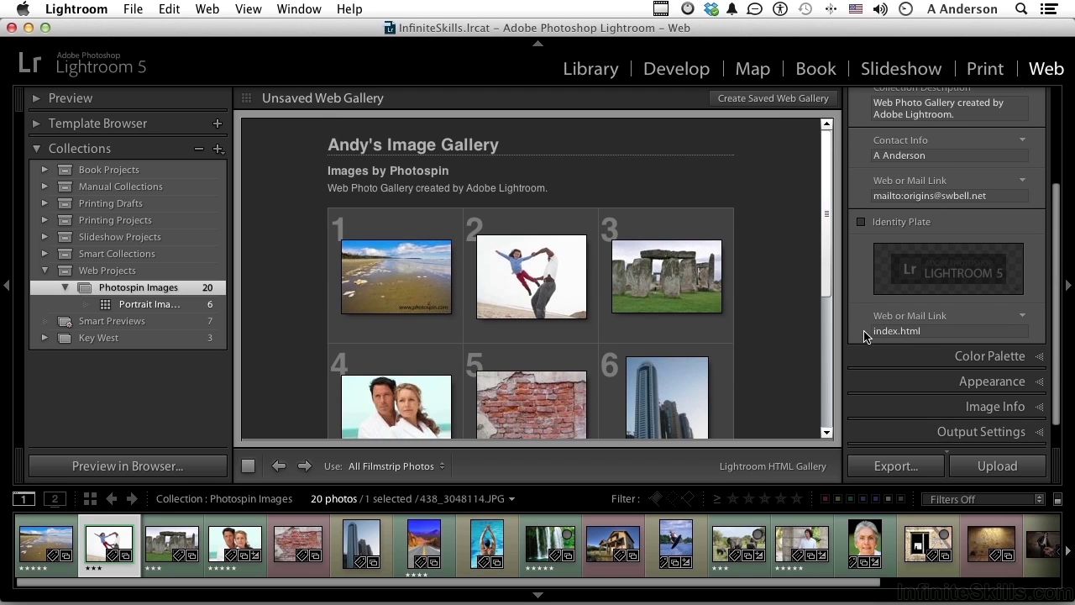
left_click(1022, 317)
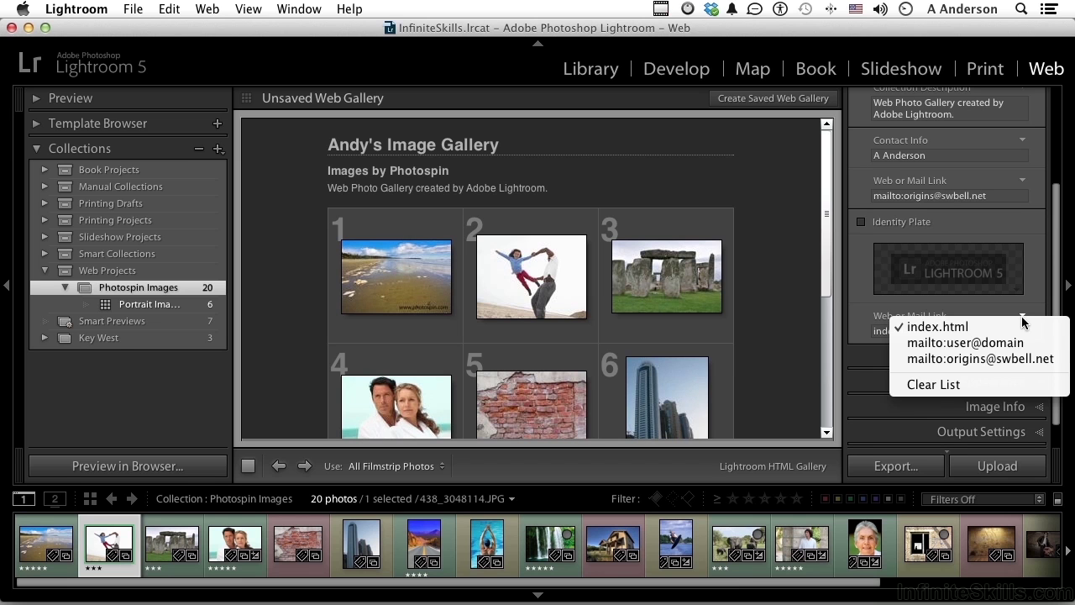
left_click(1018, 359)
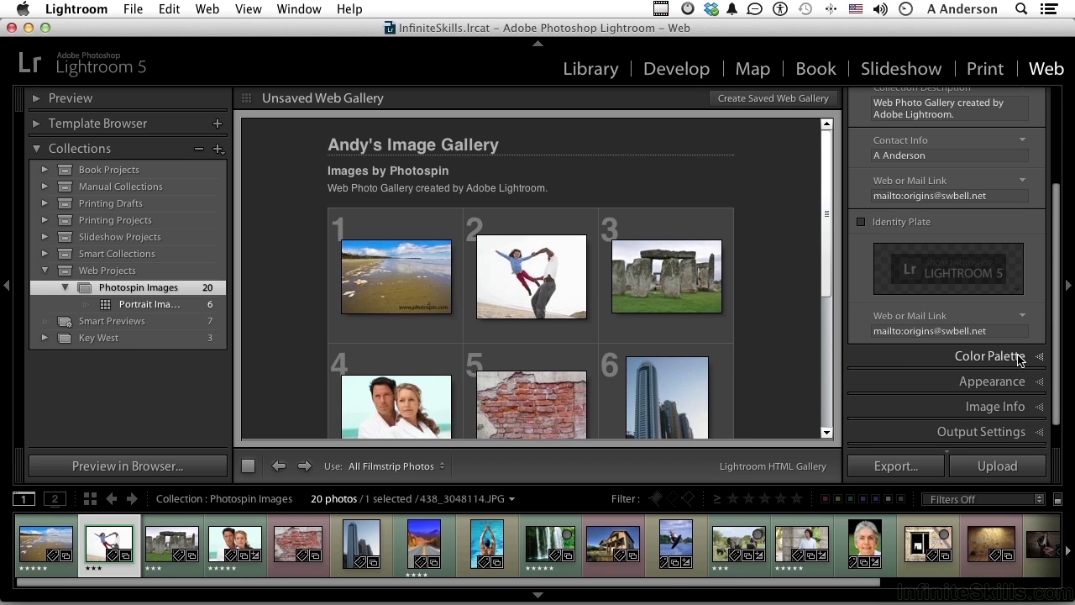
left_click(1002, 357)
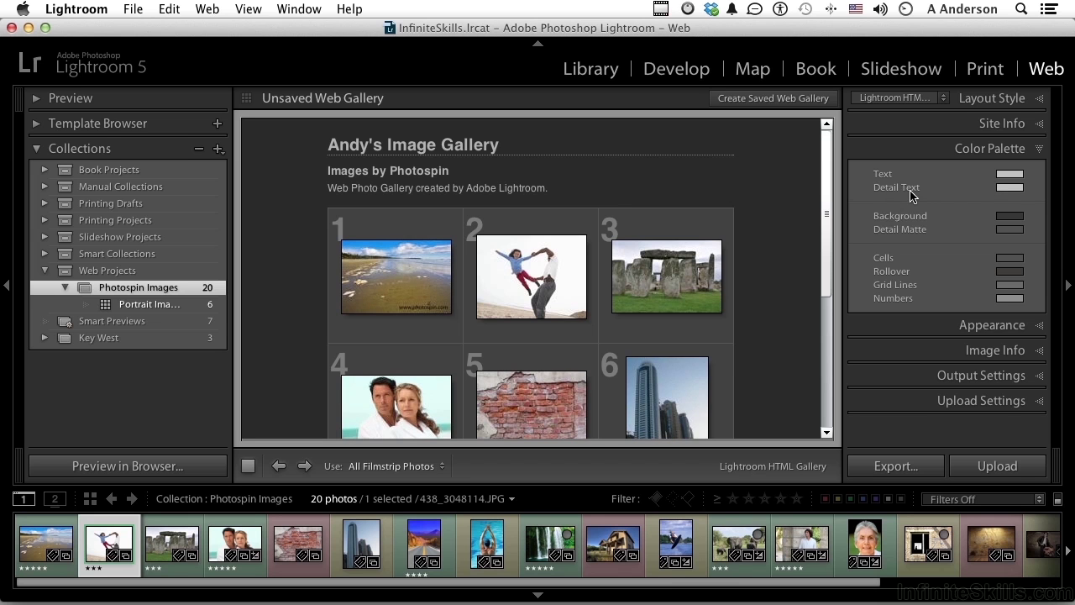
Step: Change the page background colour from dark grey to a medium blue
left_click(1009, 220)
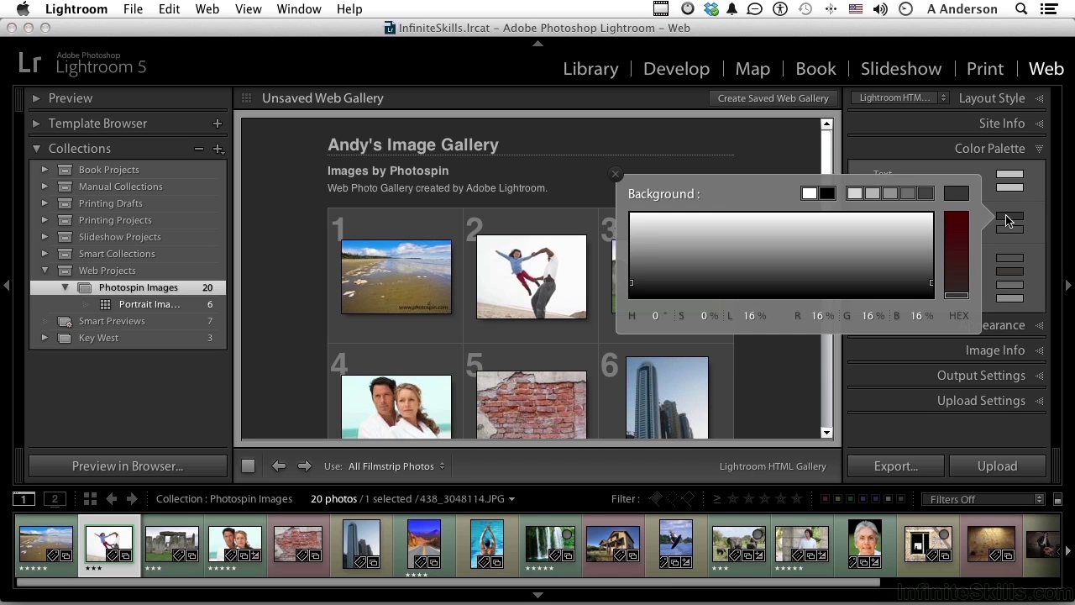
left_click(897, 241)
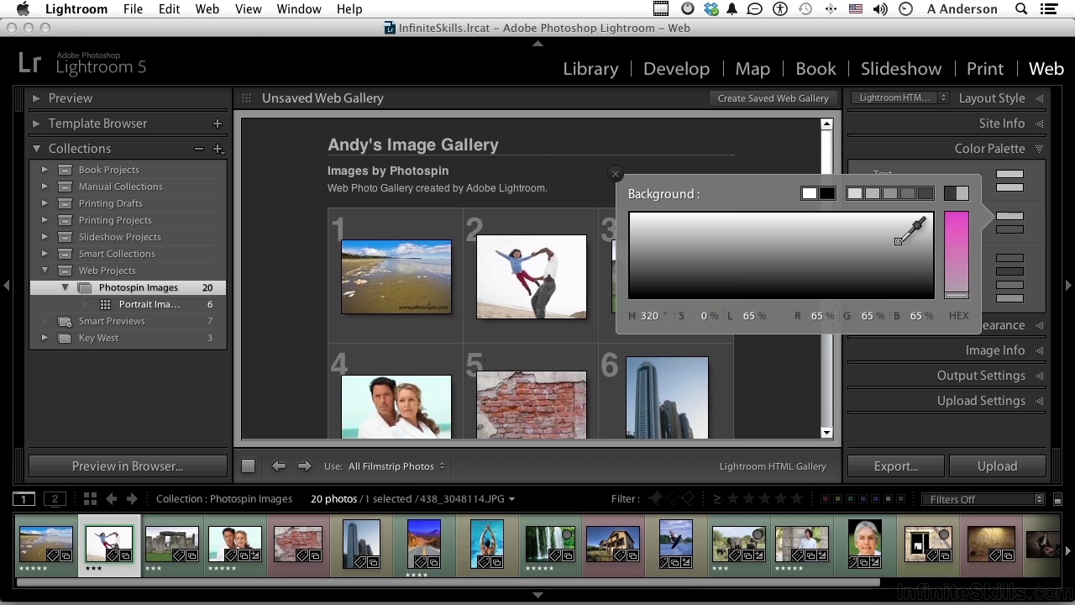
left_click_drag(898, 241, 901, 255)
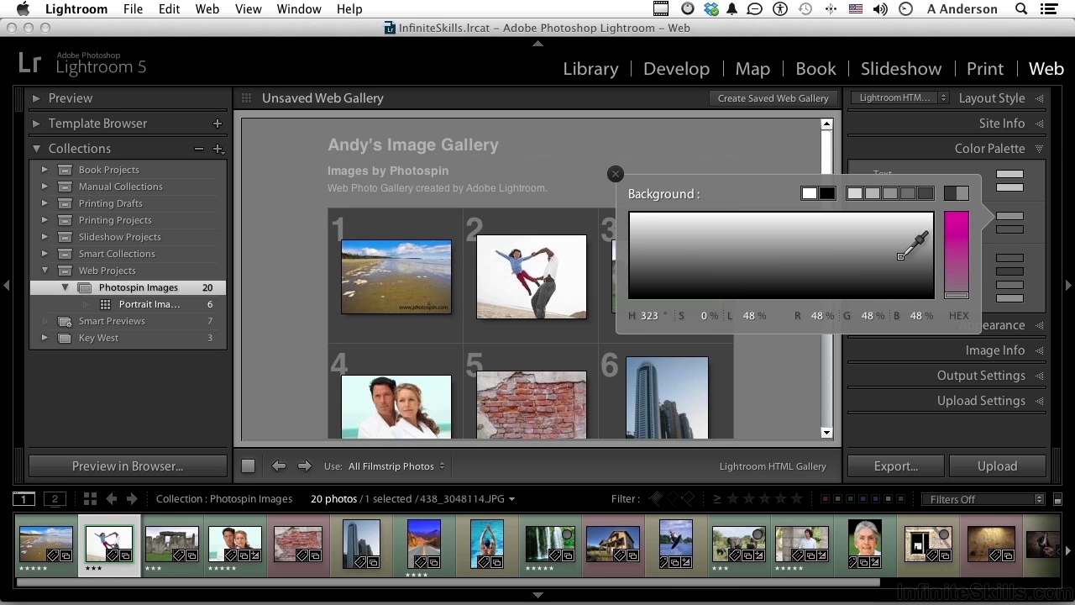
left_click(956, 250)
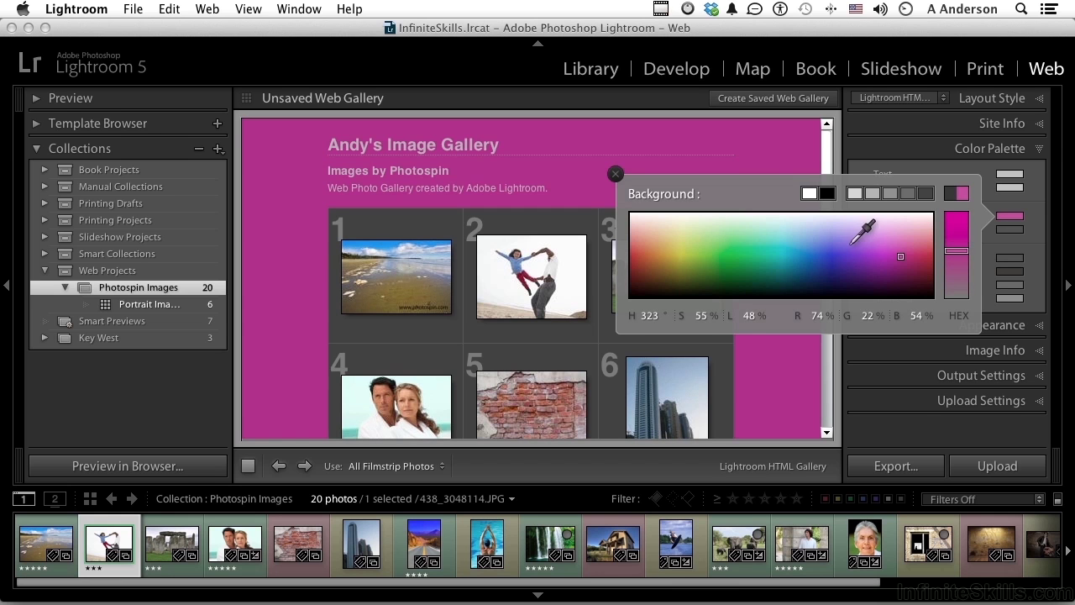
left_click(802, 250)
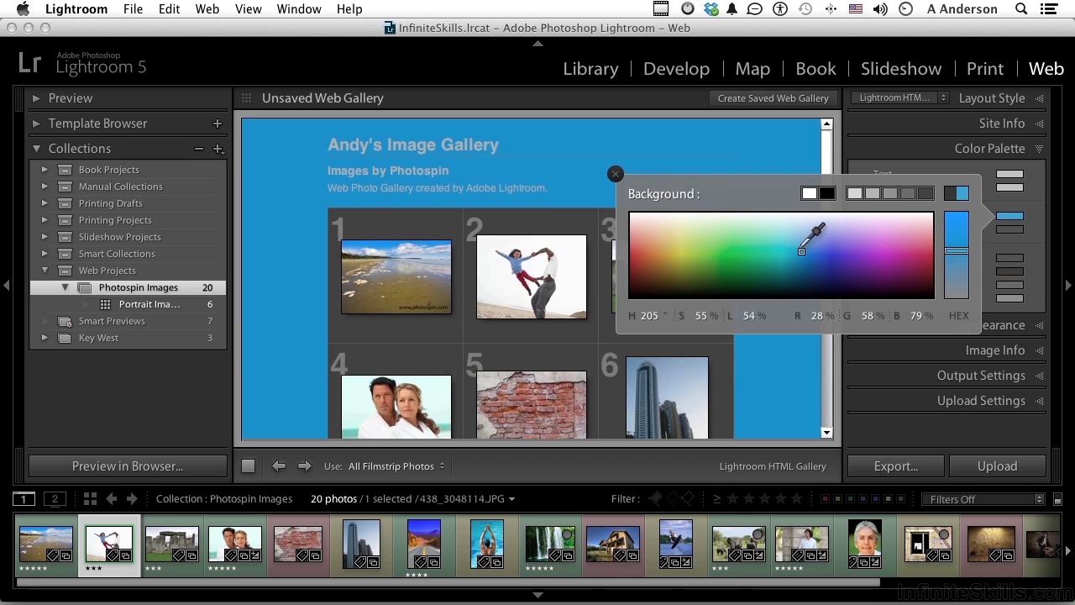
left_click(794, 254)
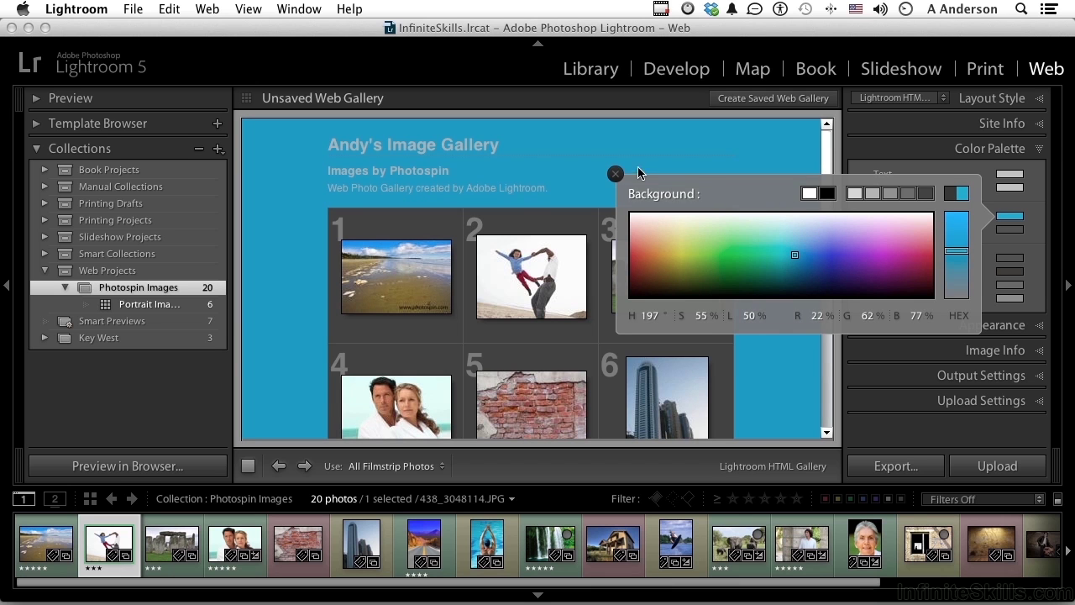
left_click(615, 173)
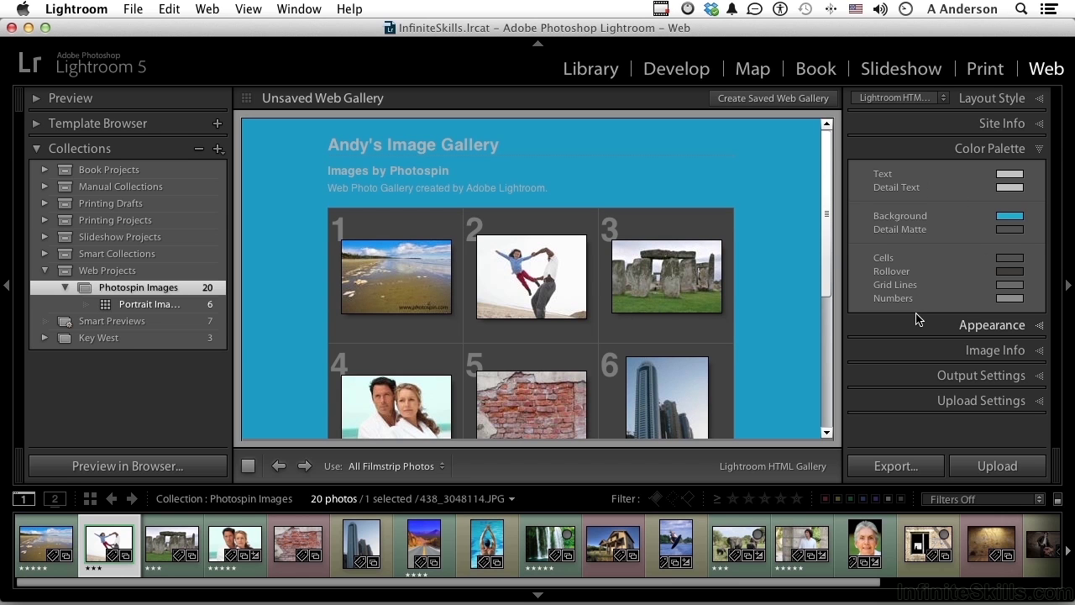
Step: Expand Appearance and try a four-column grid before returning to three columns
left_click(977, 330)
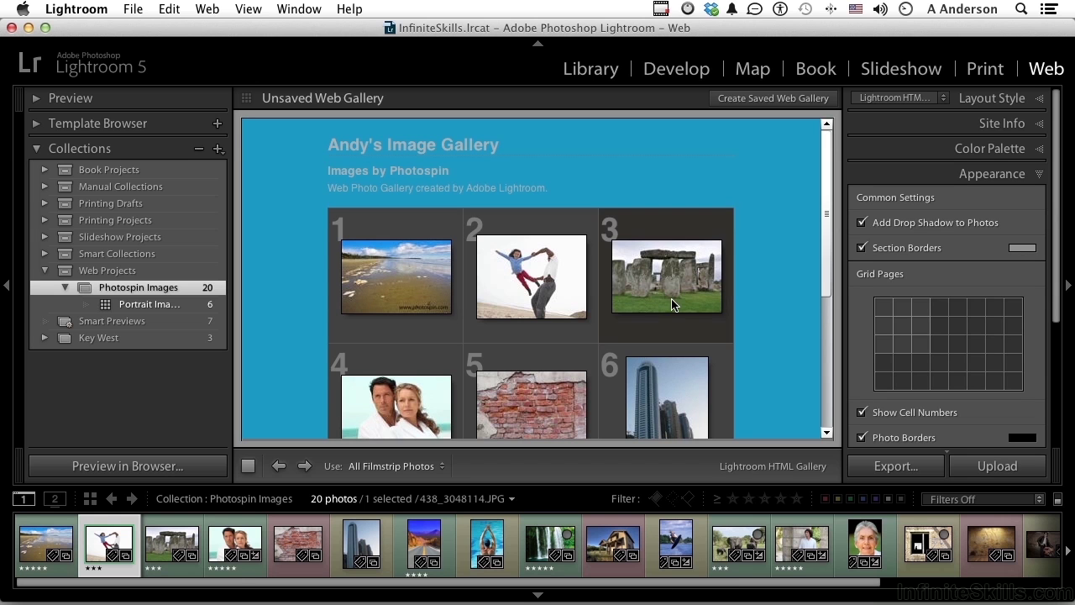
scroll(672, 304, "down", 5)
scroll(672, 304, "up", 5)
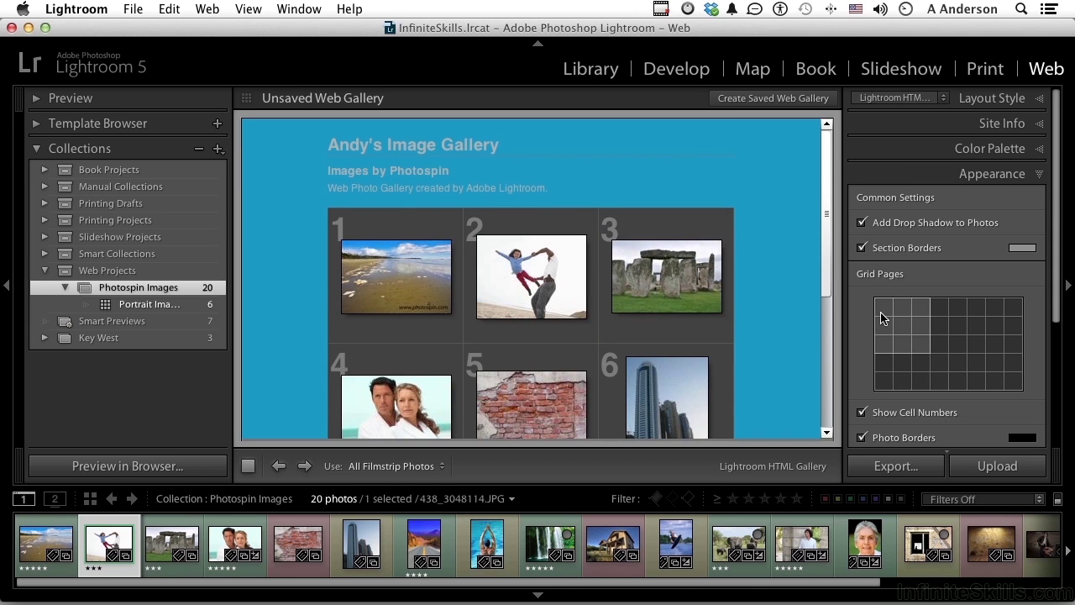
left_click(937, 324)
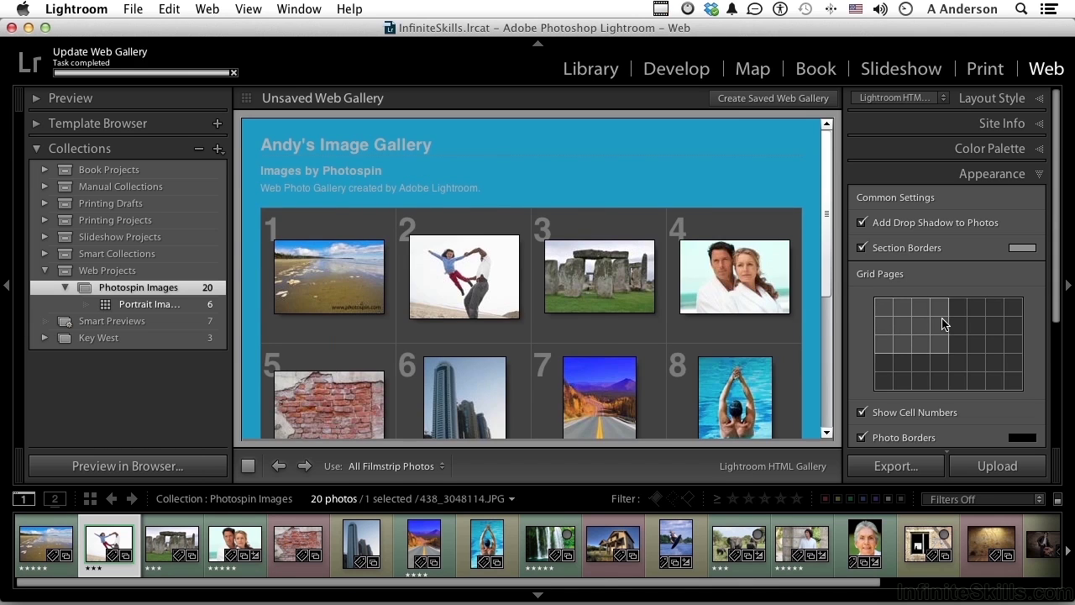
left_click(924, 321)
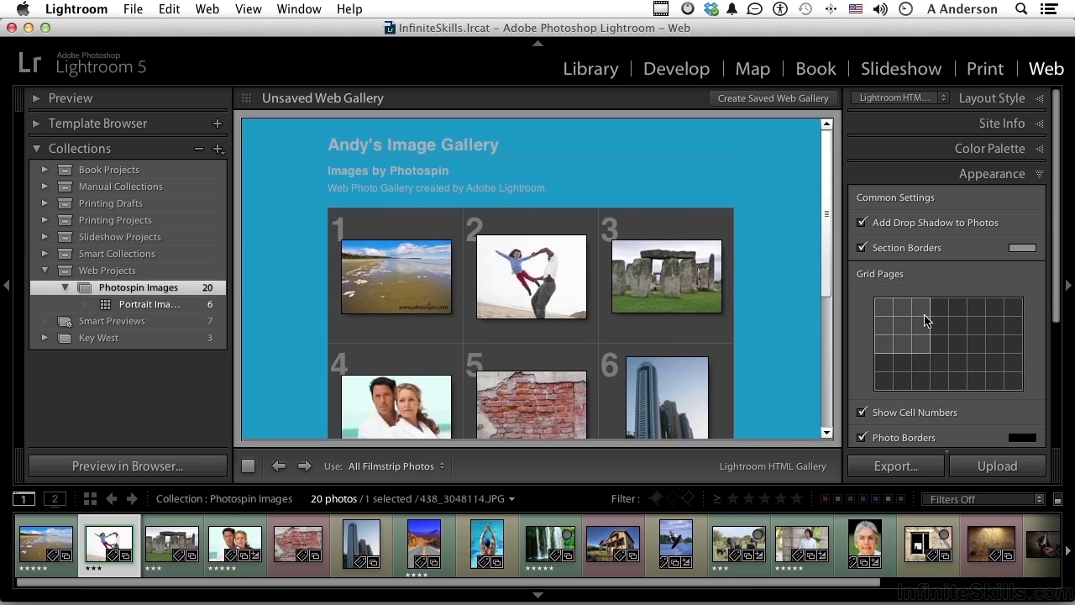
Step: Toggle Show Cell Numbers and Photo Borders off and back on for the grid pages
left_click(862, 413)
left_click(862, 413)
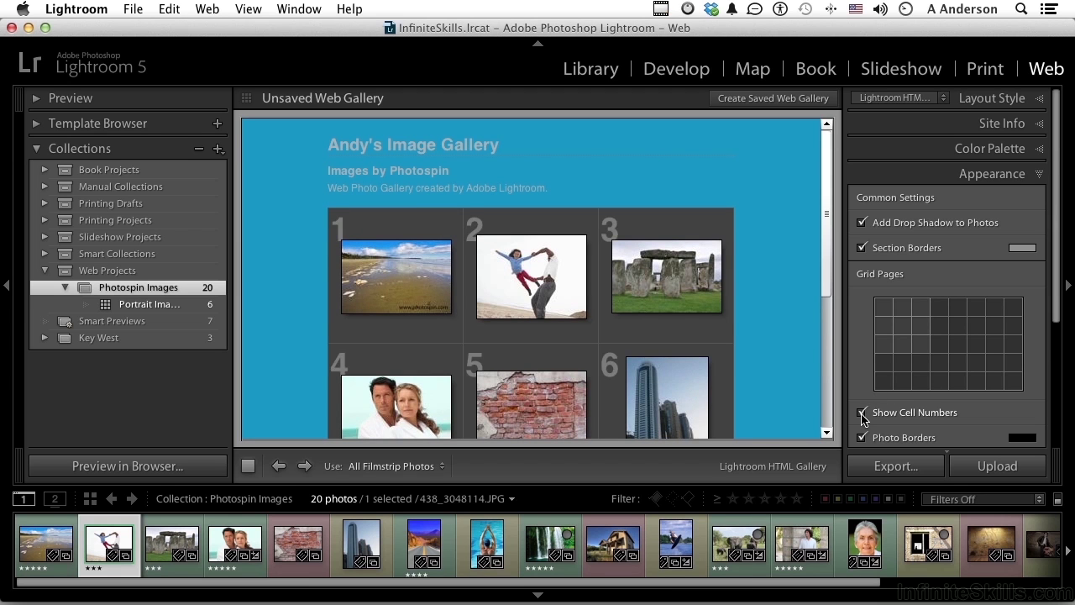
scroll(861, 416, "down", 3)
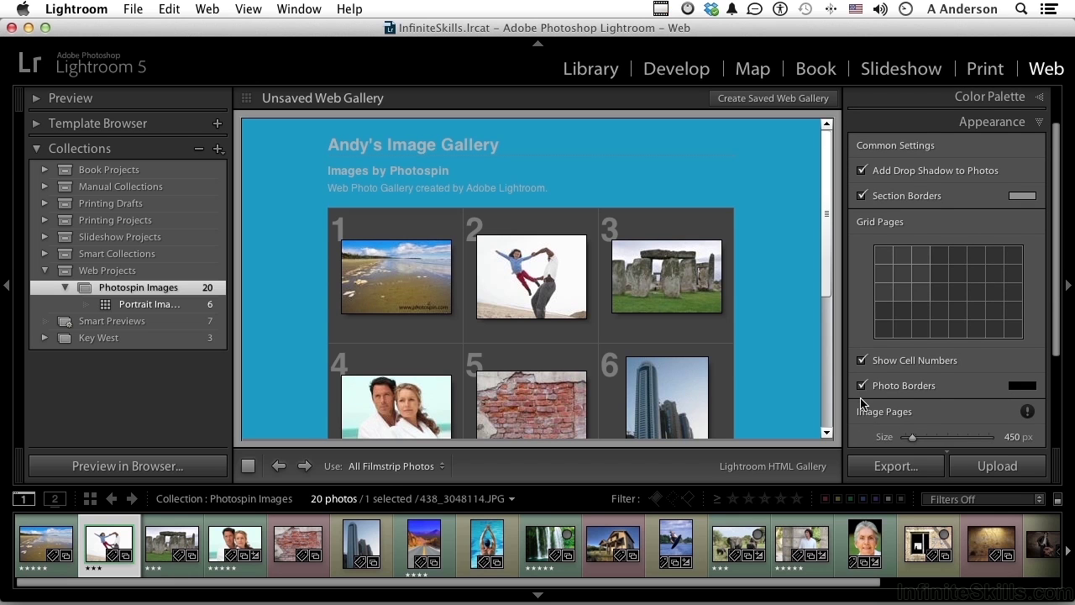
left_click(863, 386)
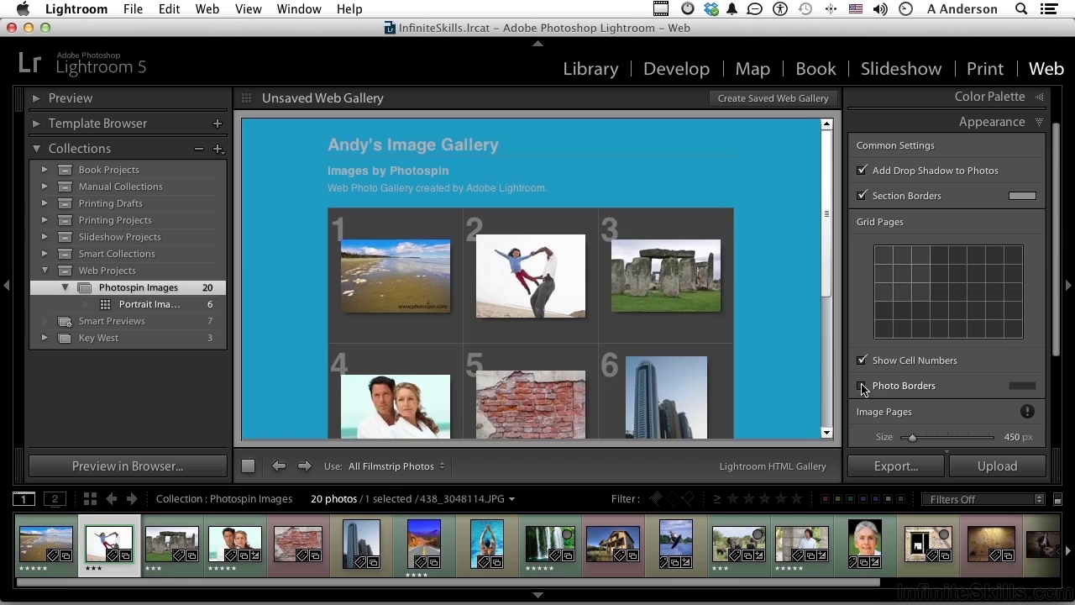
left_click(863, 386)
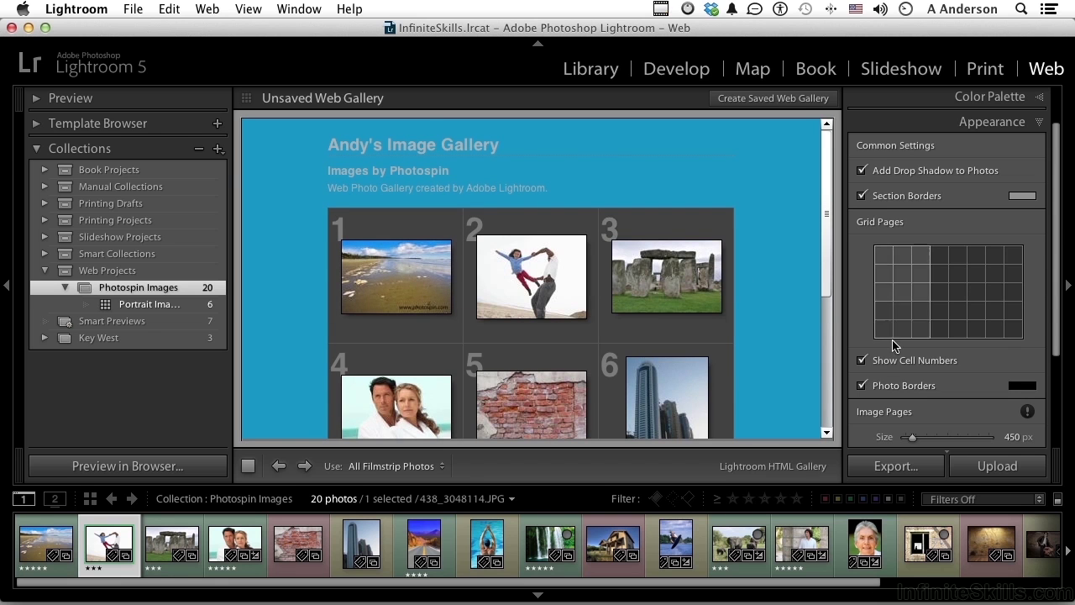
scroll(932, 373, "down", 4)
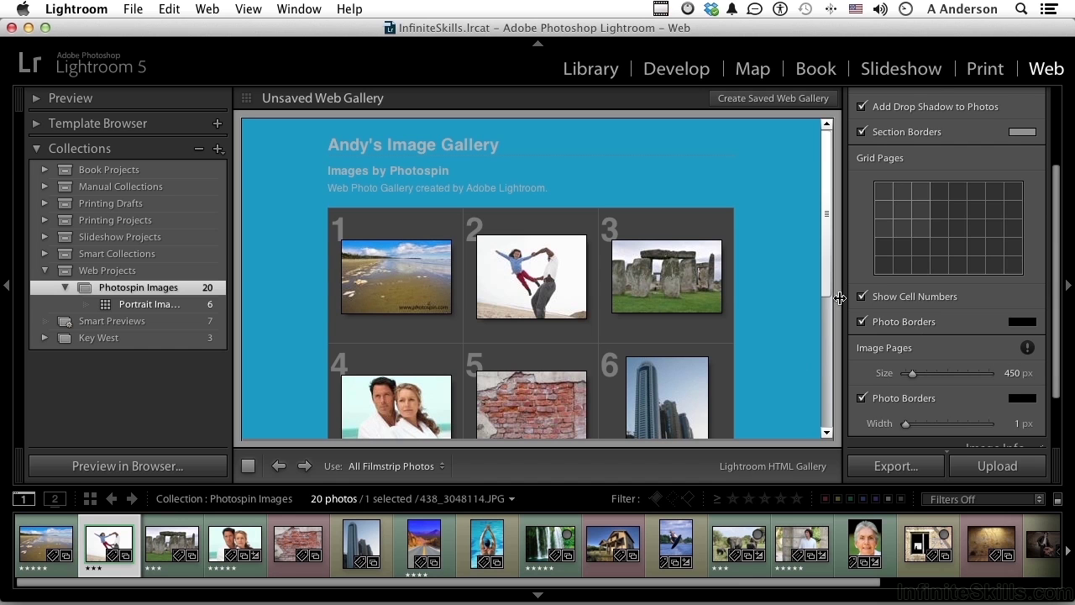
Step: Preview the Stonehenge image page and set image size to 489 px with a 6 px photo border
left_click(667, 287)
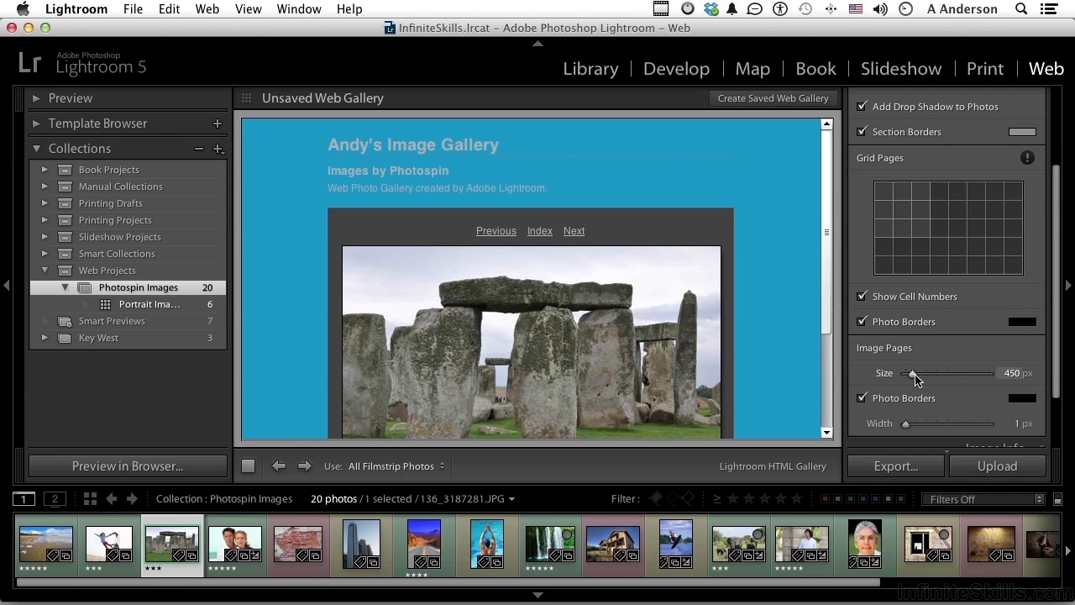
left_click_drag(913, 375, 914, 376)
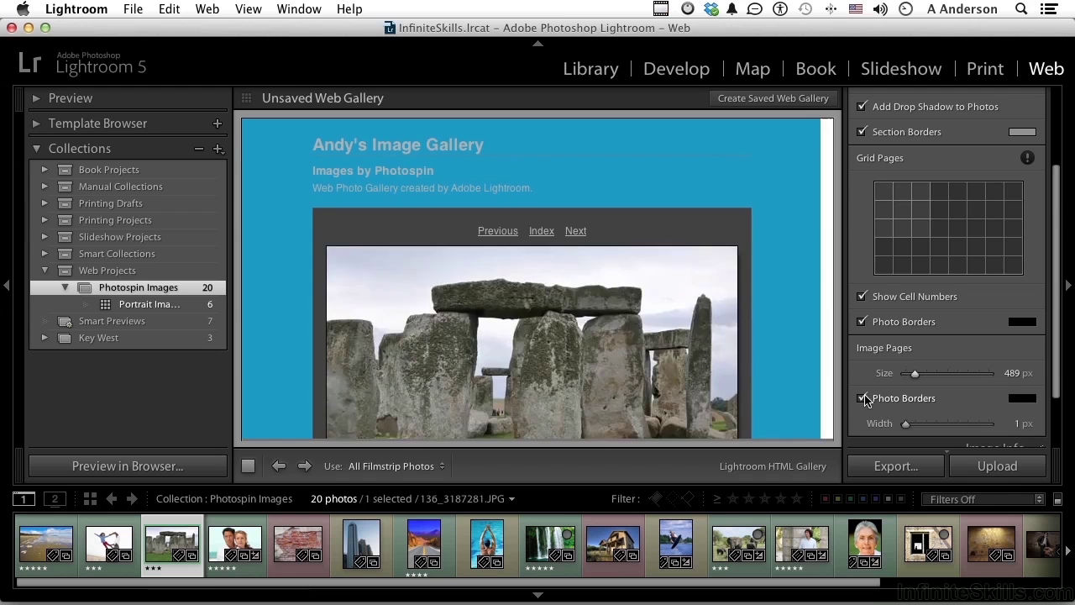
scroll(867, 398, "down", 3)
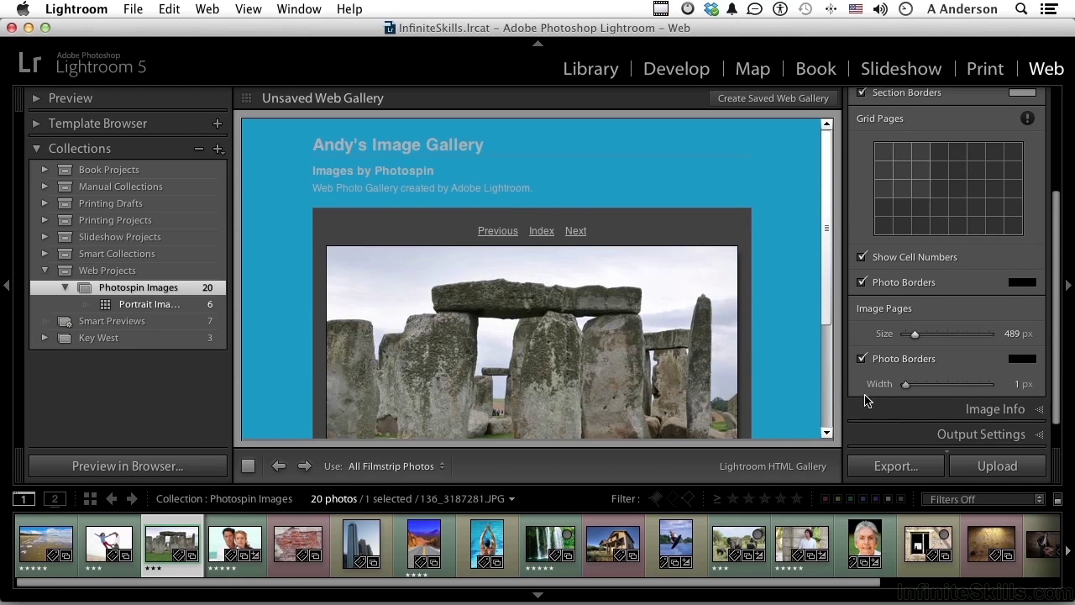
left_click_drag(906, 374, 912, 376)
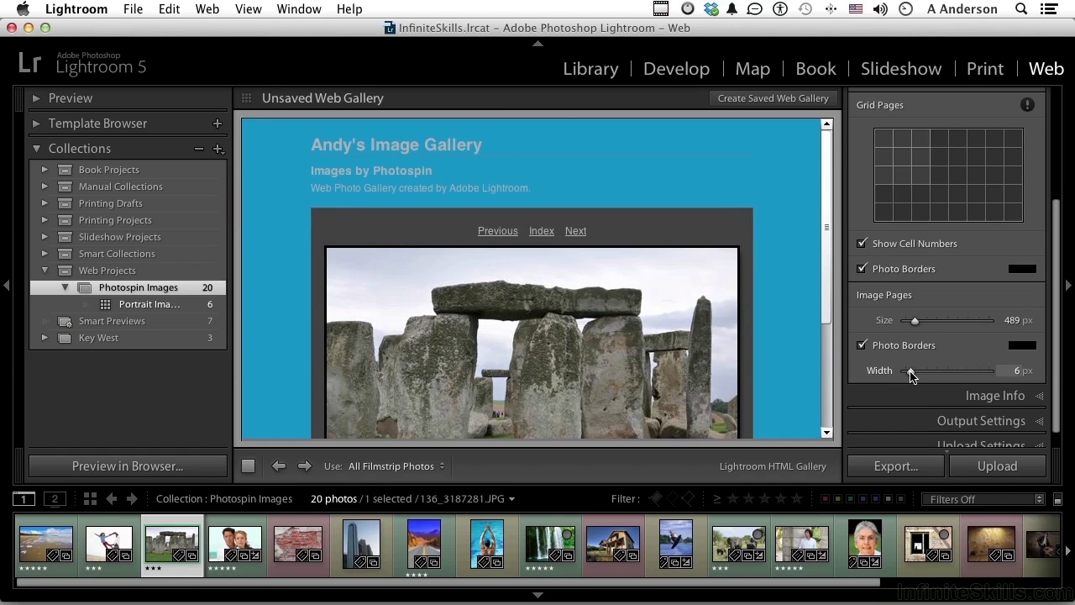
Step: In Image Info, set the title label to Filename and the caption label to Date
left_click(996, 396)
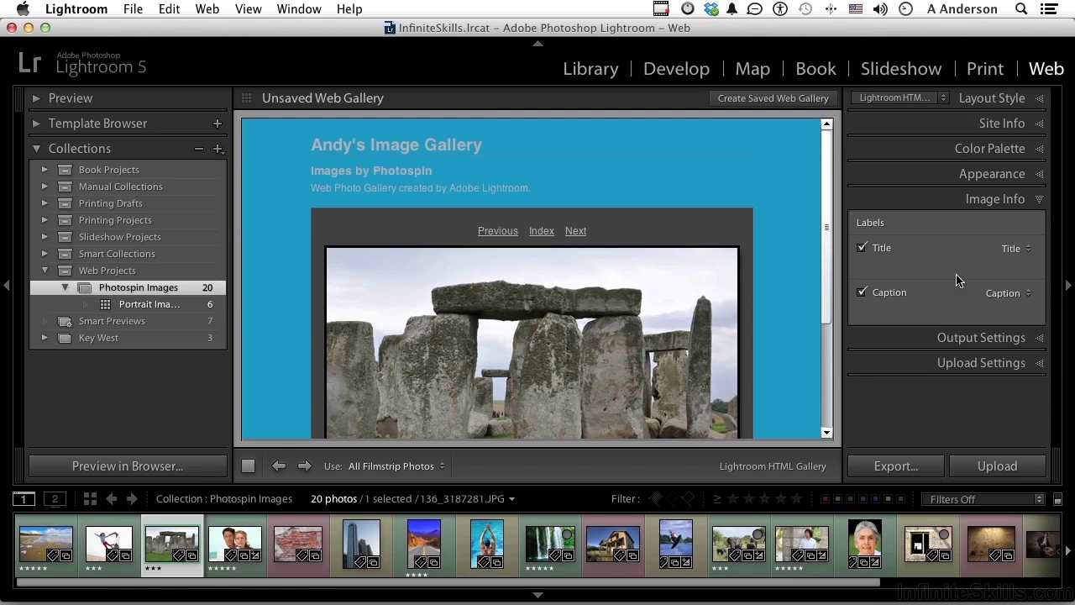
left_click(1013, 249)
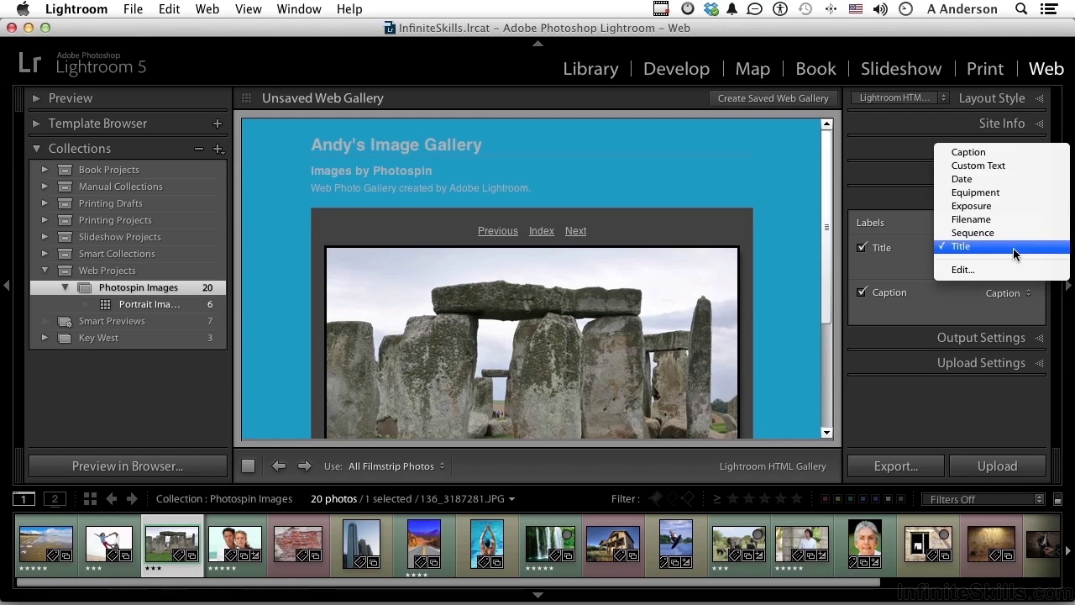
left_click(1010, 222)
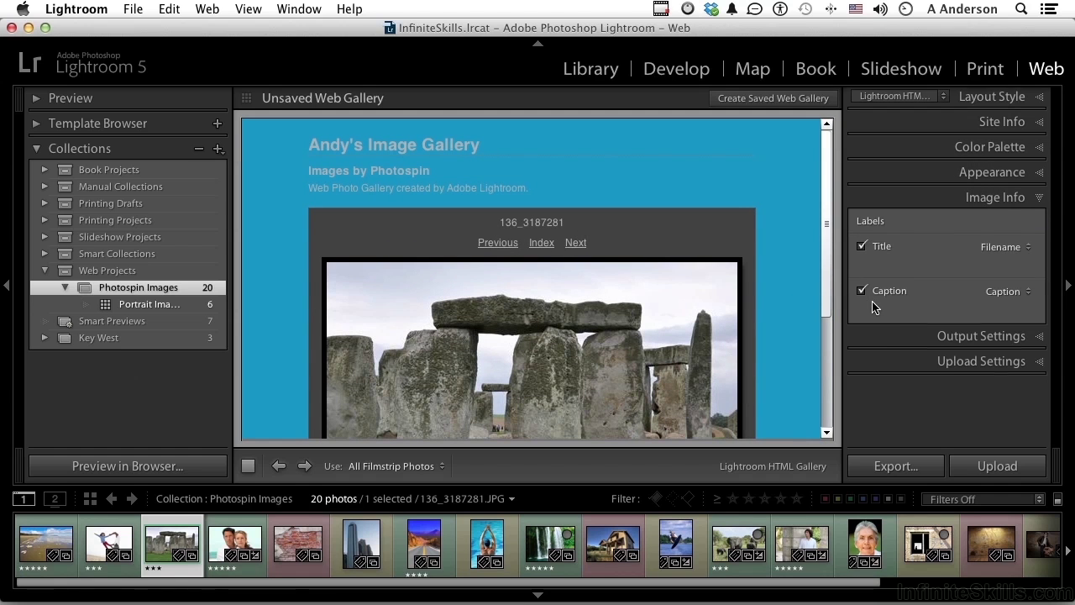
left_click(999, 298)
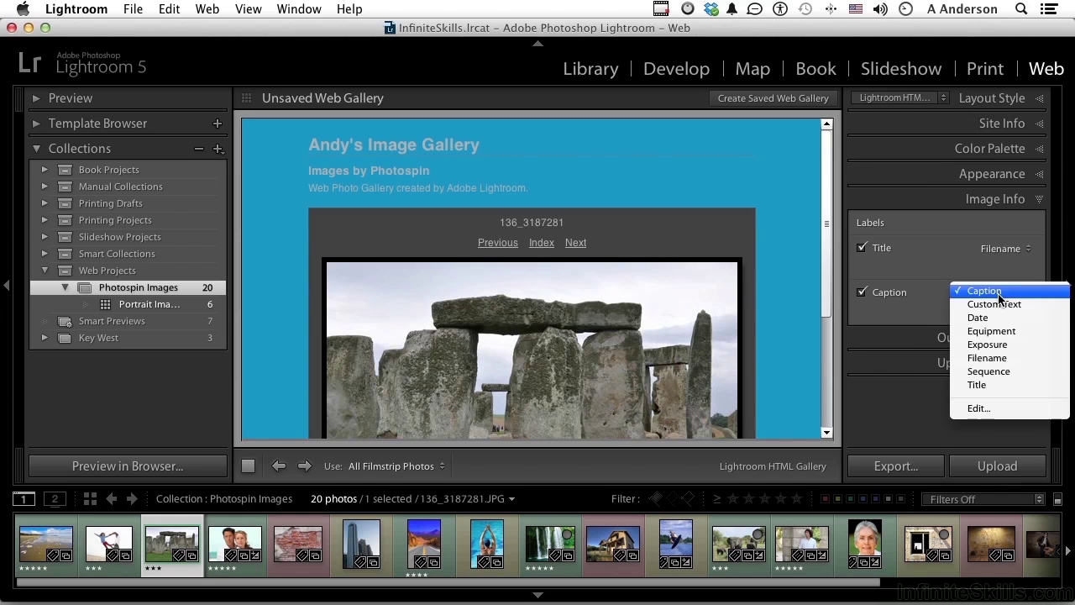
left_click(999, 318)
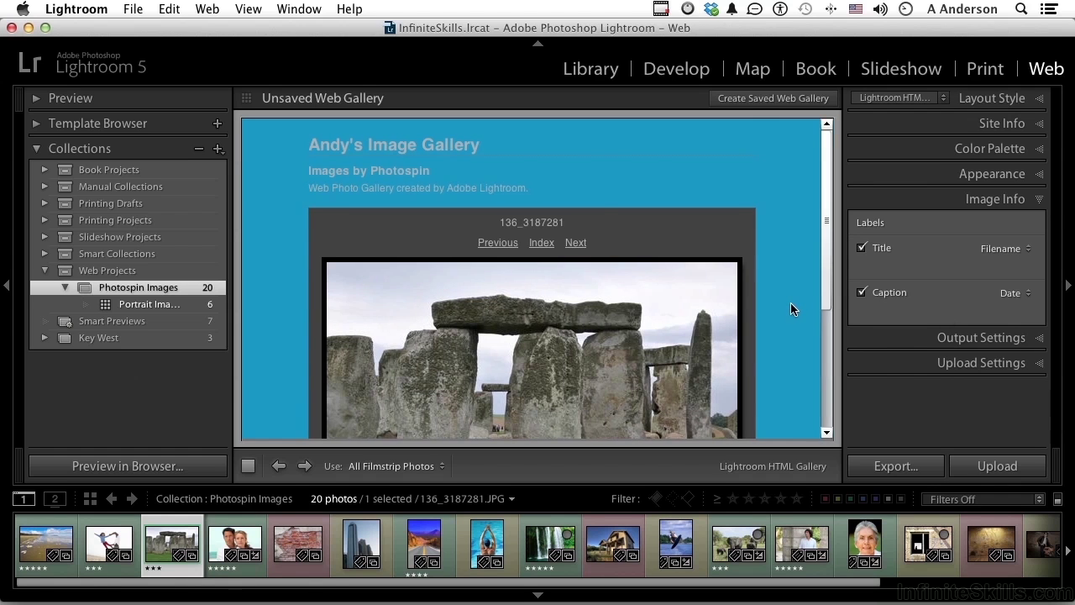
scroll(790, 307, "down", 5)
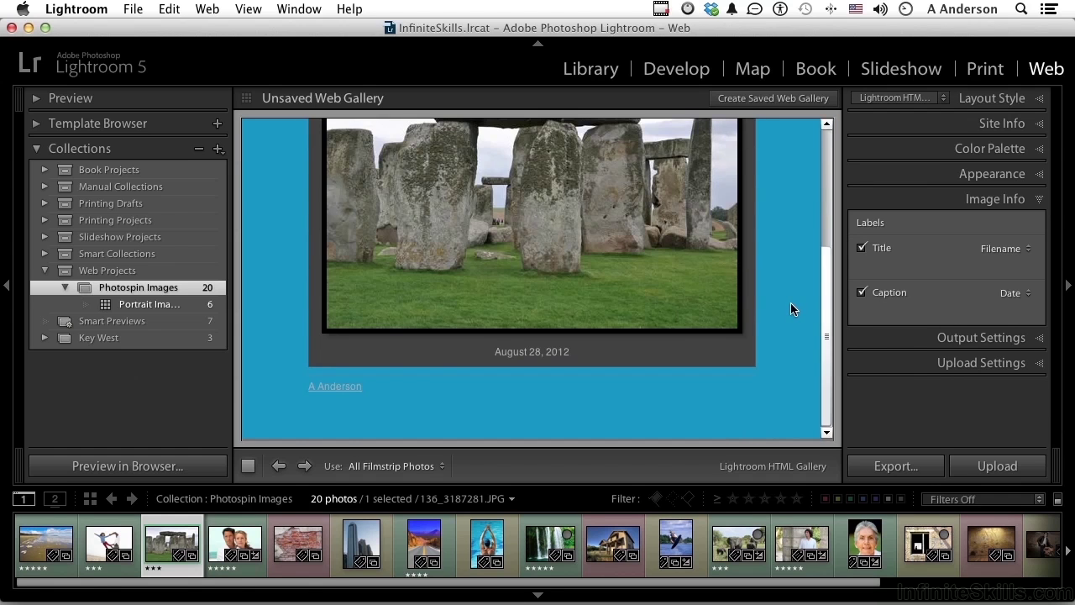
scroll(790, 309, "up", 5)
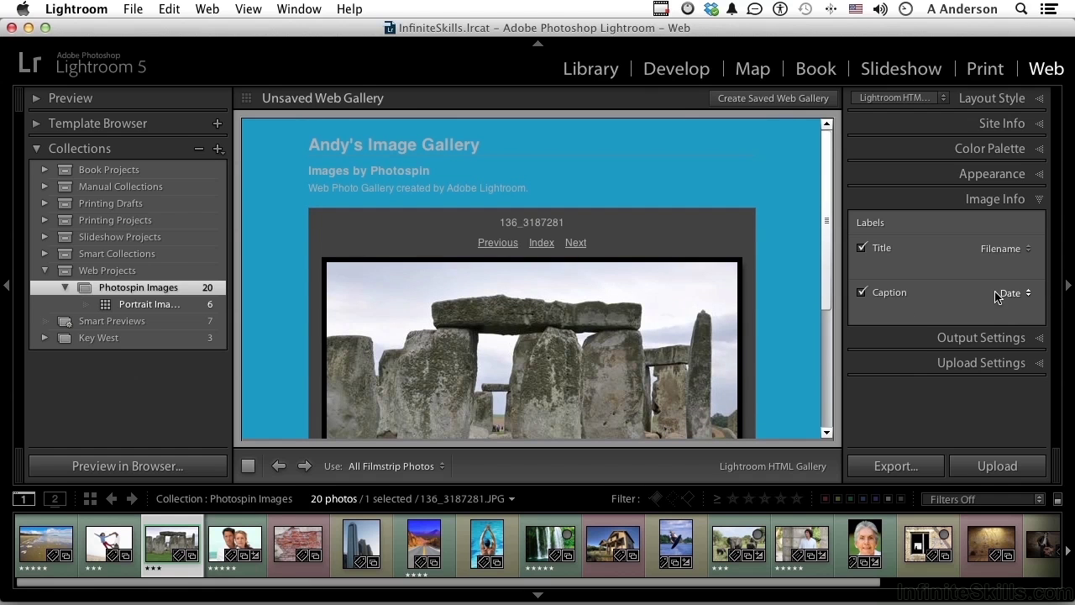
Step: Inspect the caption's Text Template Editor and close it, keeping the date caption
left_click(997, 295)
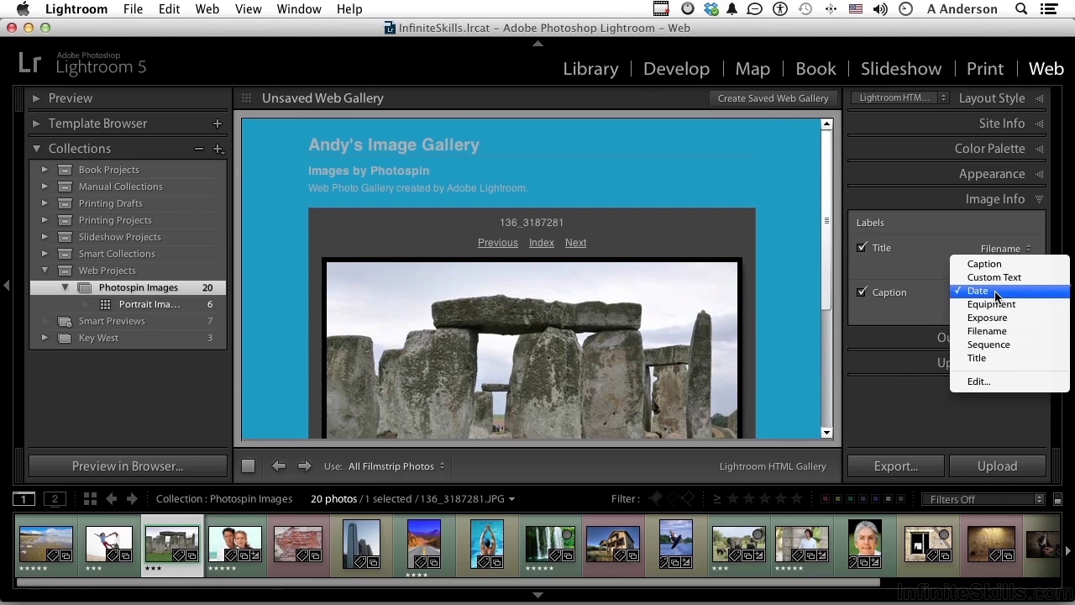
left_click(995, 383)
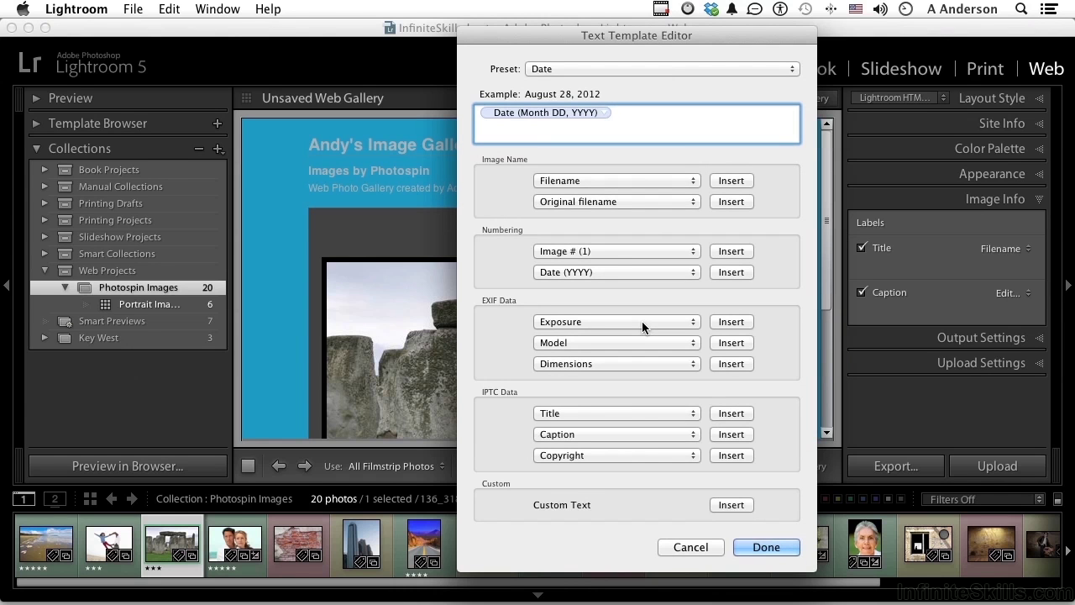
left_click(699, 548)
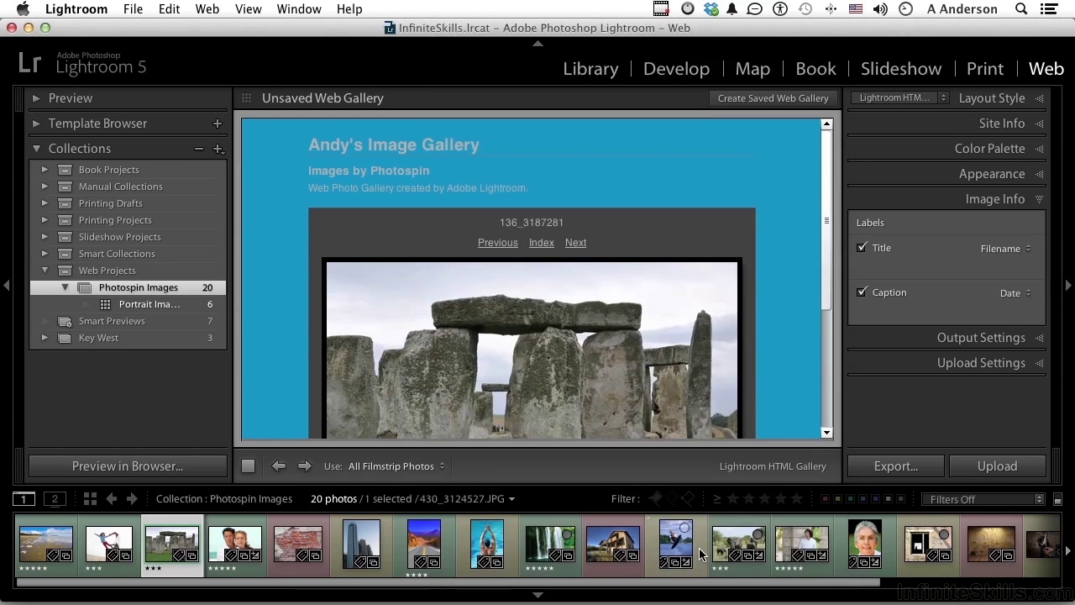
left_click(961, 337)
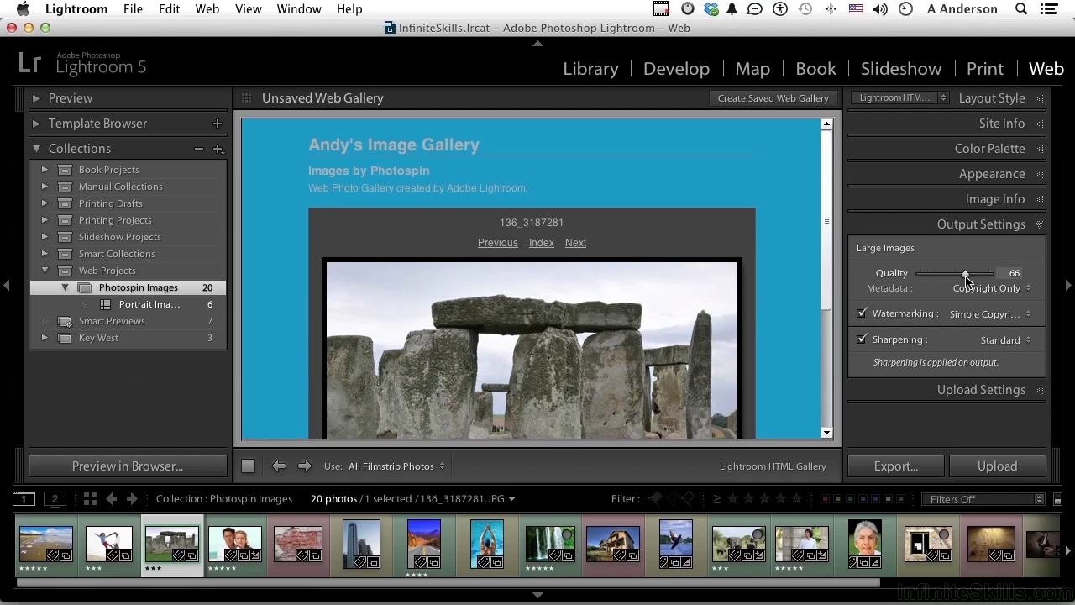
left_click_drag(970, 280, 963, 280)
left_click(976, 288)
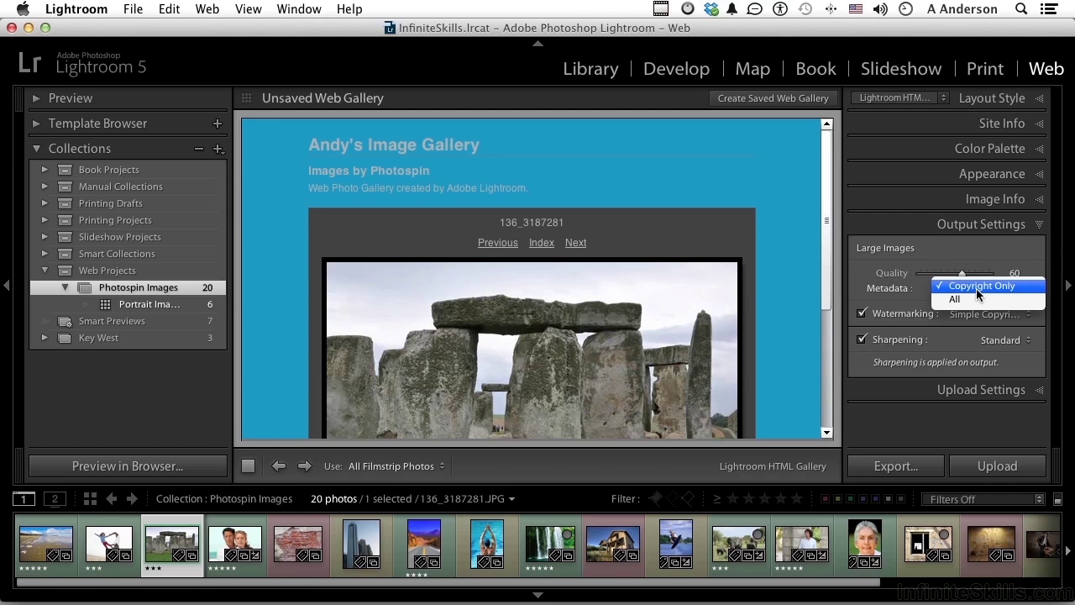
left_click(975, 288)
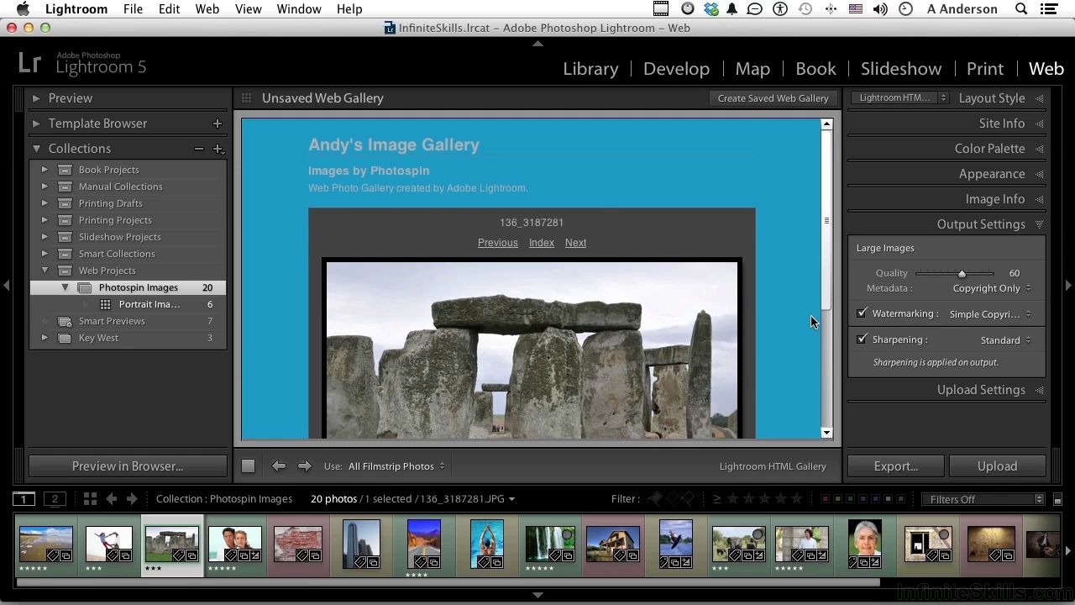
scroll(811, 322, "down", 5)
scroll(811, 315, "up", 2)
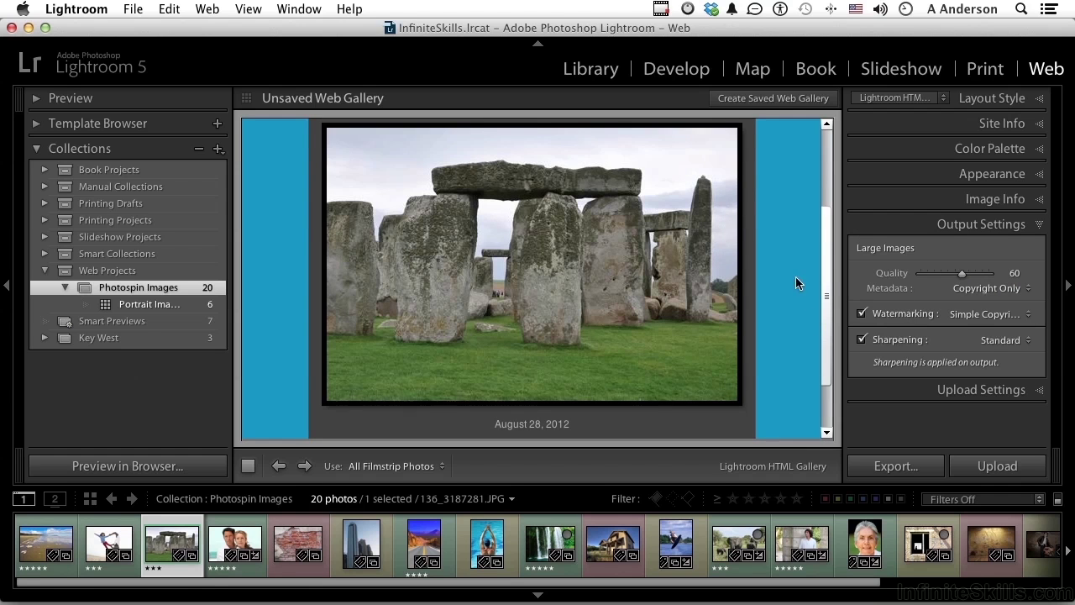
left_click(979, 315)
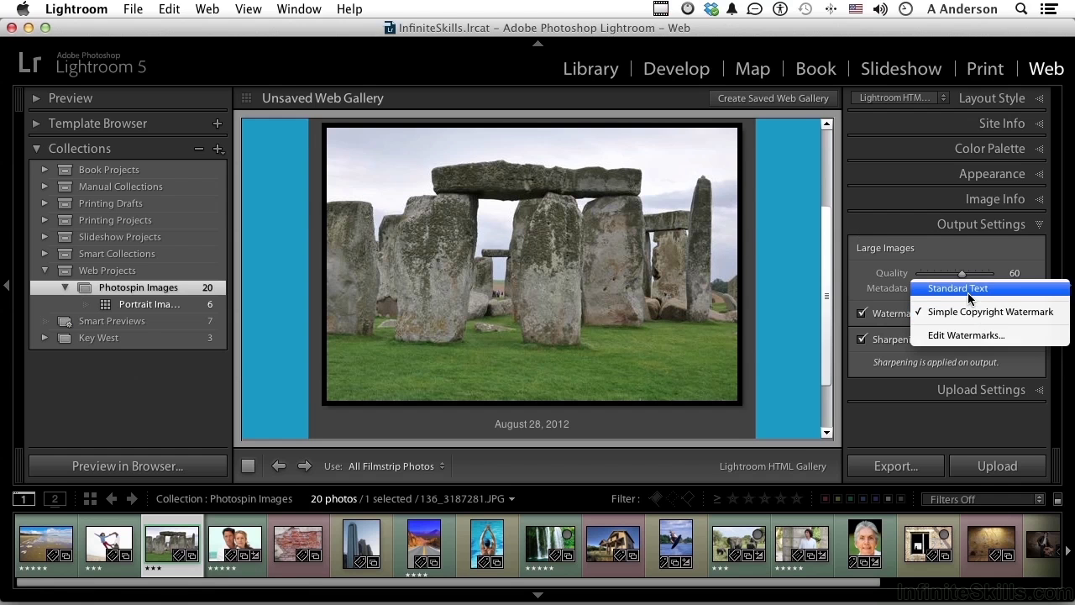
left_click(966, 290)
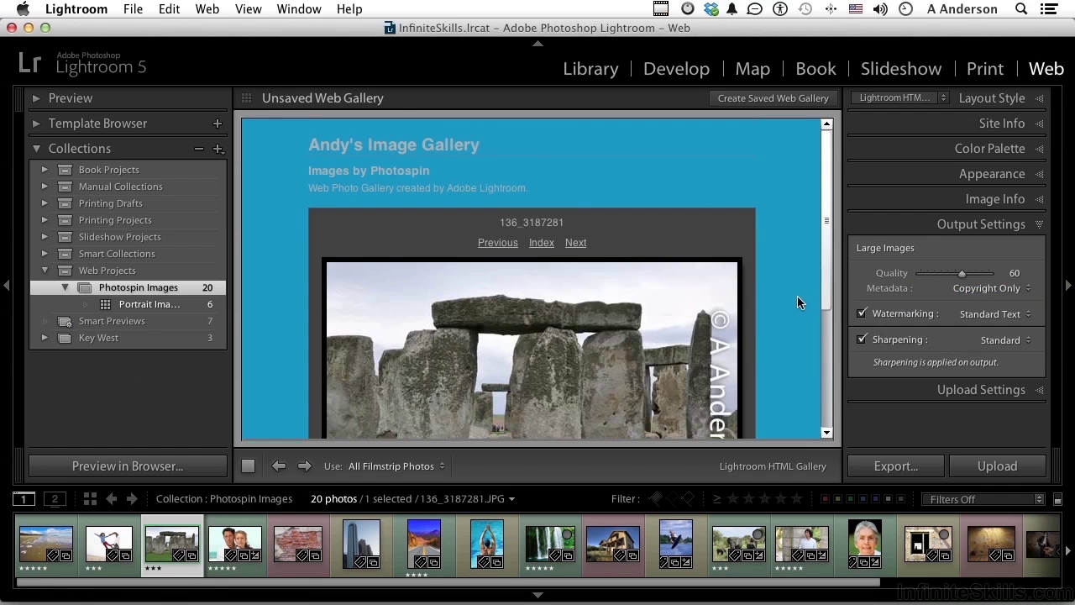
scroll(798, 298, "down", 3)
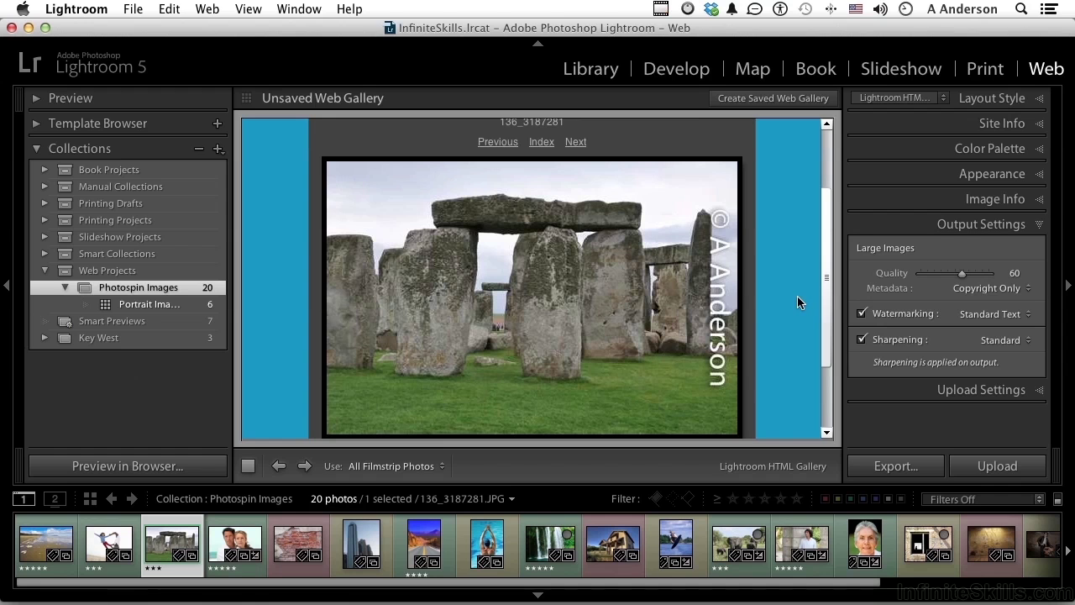
left_click(1008, 315)
left_click(997, 359)
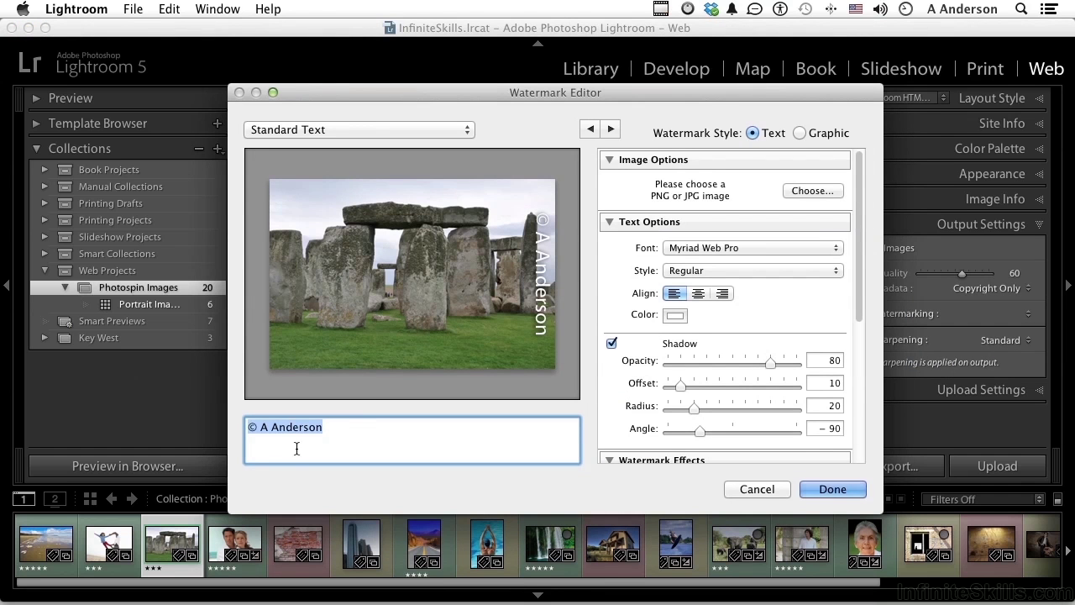
left_click(266, 430)
left_click_drag(261, 428, 322, 428)
key("BackSpace")
type("Photospin")
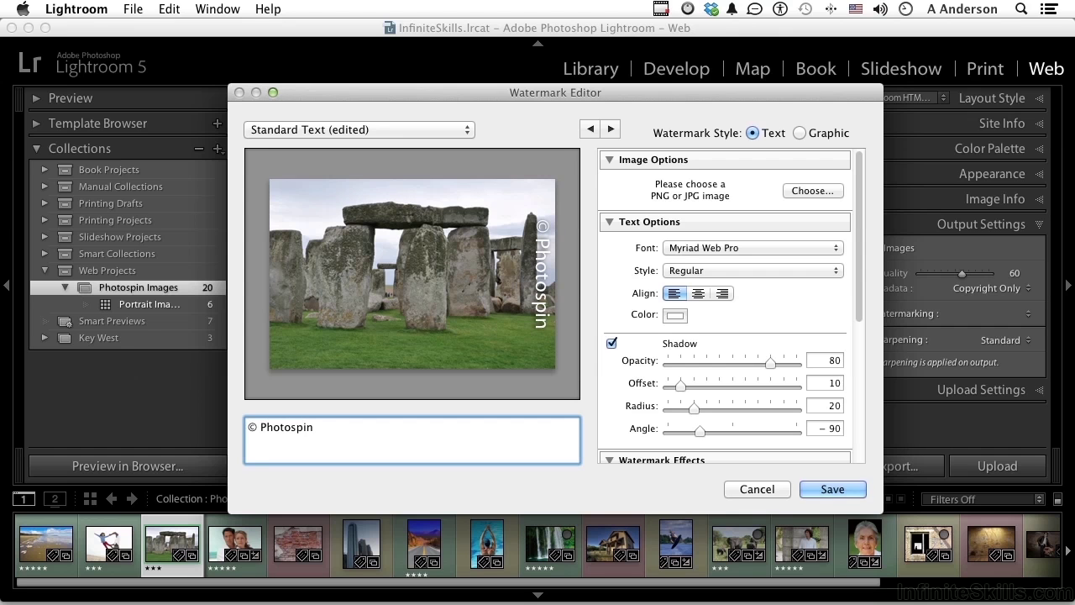
left_click(371, 131)
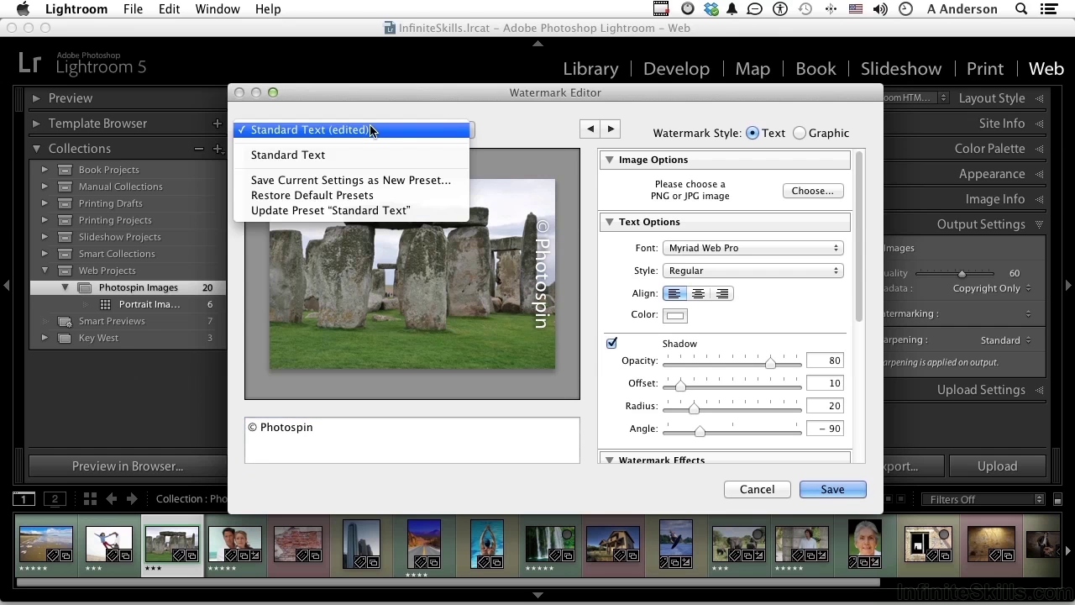
left_click(377, 181)
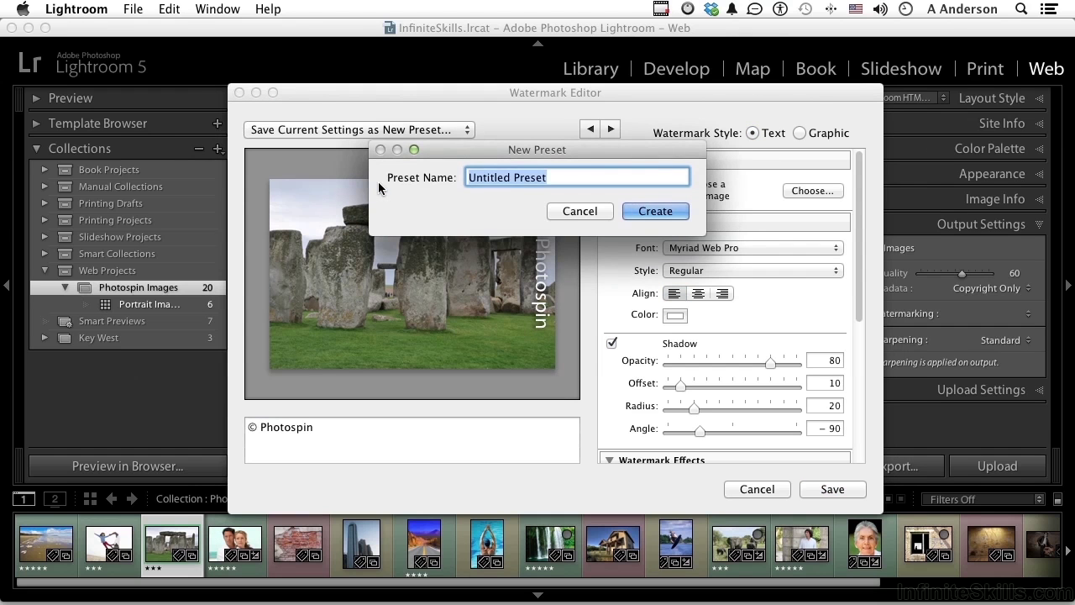
type("Photospin copyright")
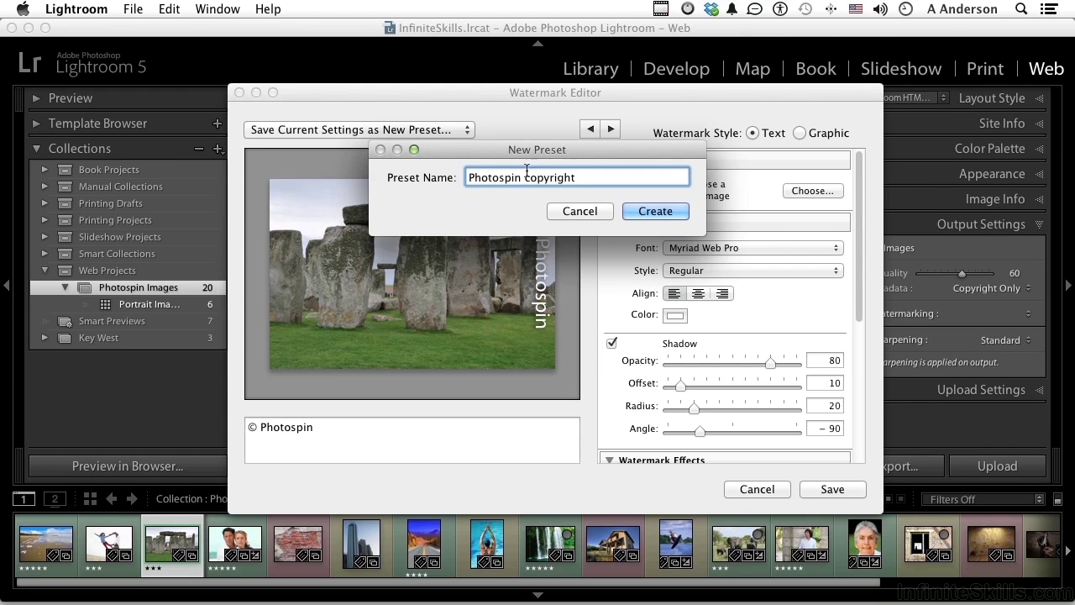
left_click(628, 213)
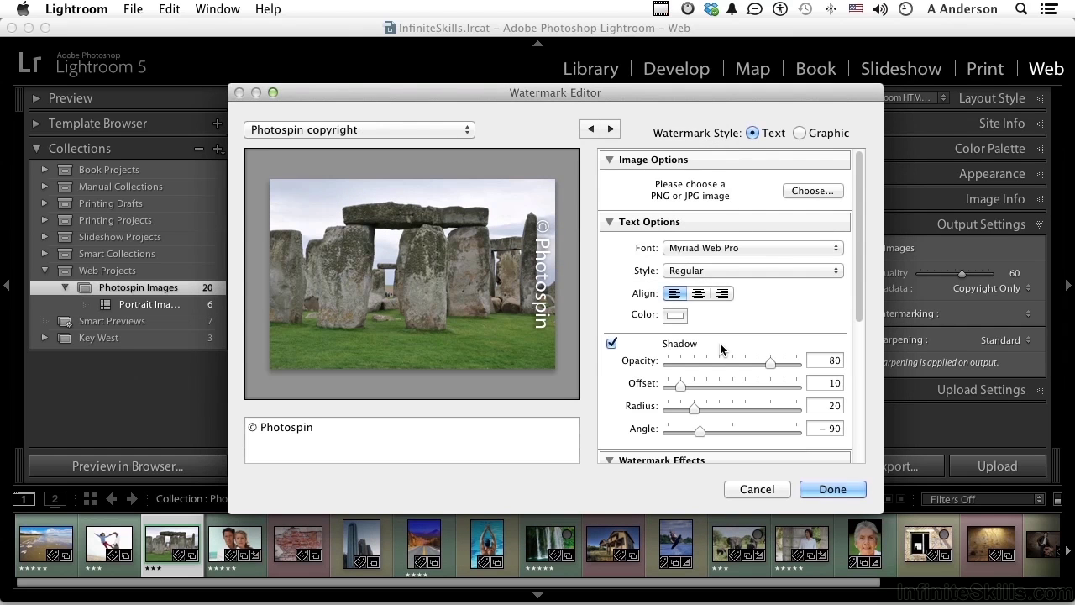
scroll(720, 347, "down", 1)
scroll(719, 342, "down", 10)
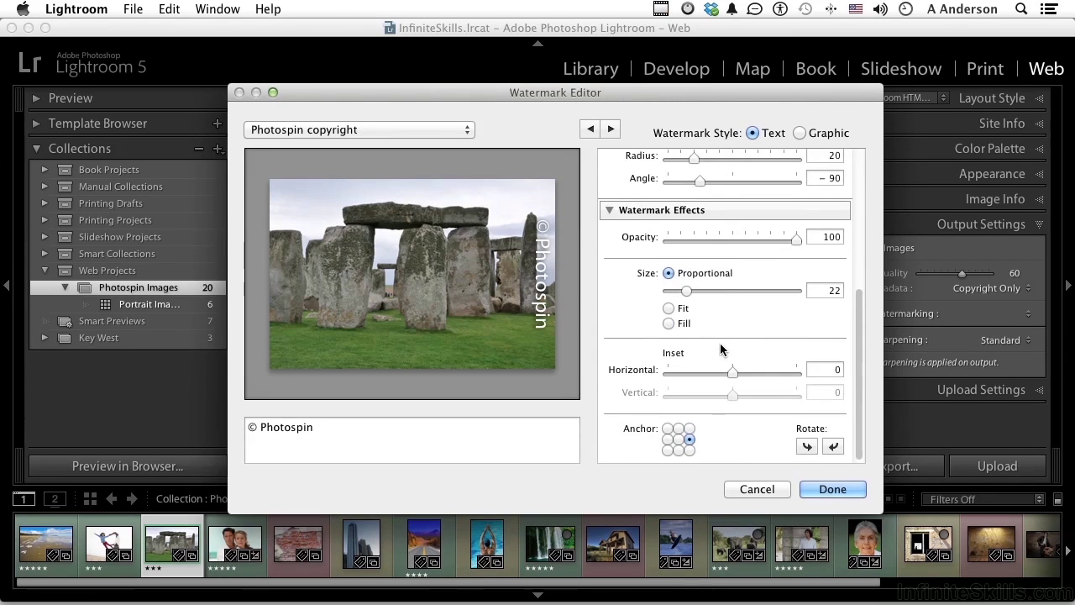
left_click(830, 489)
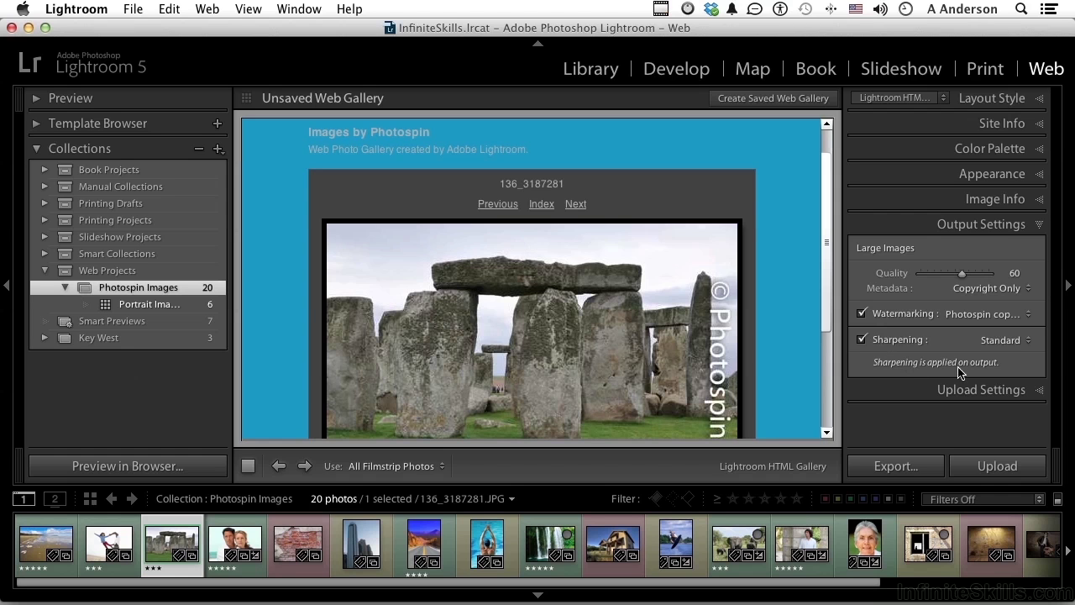
left_click(992, 346)
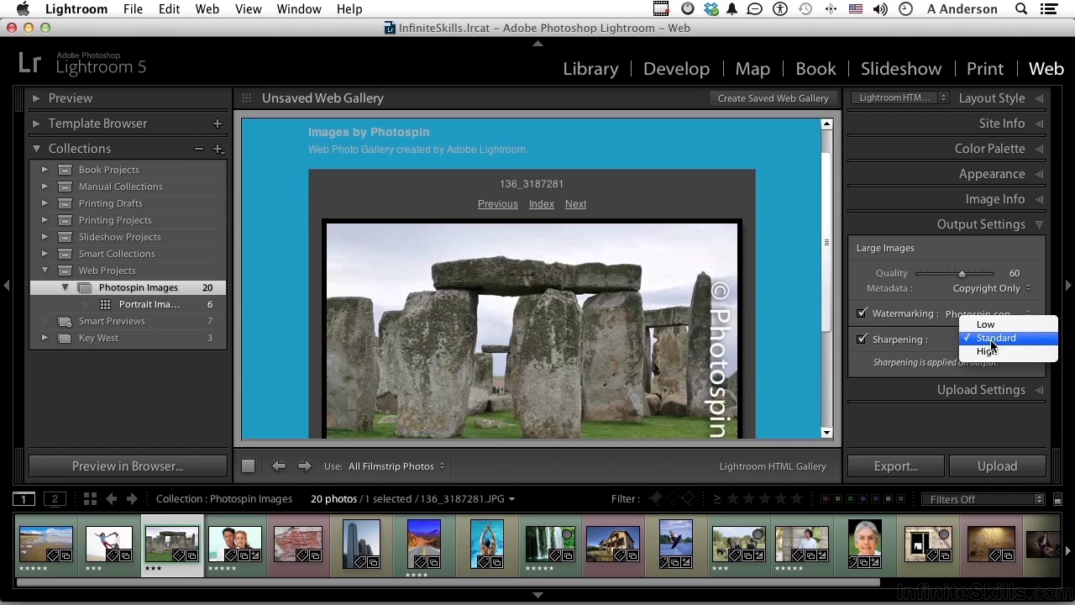
left_click(992, 345)
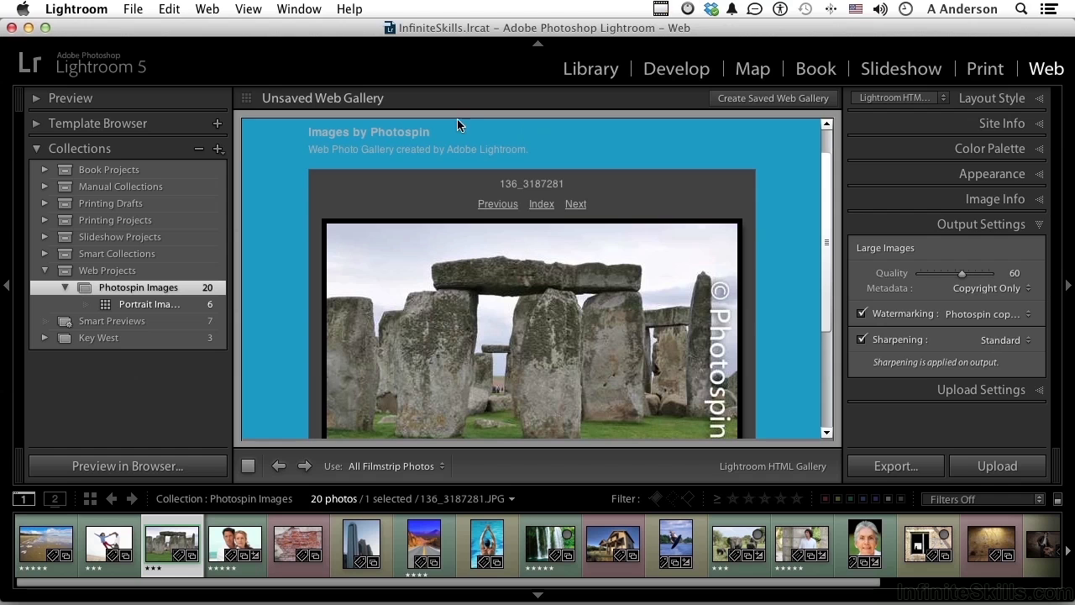
left_click(34, 127)
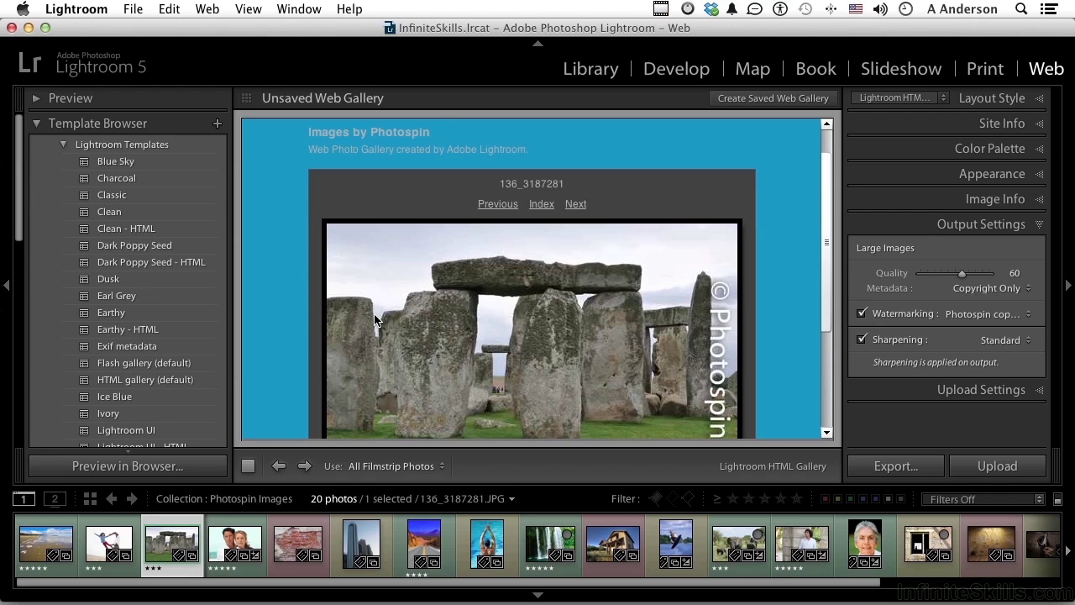
left_click(217, 124)
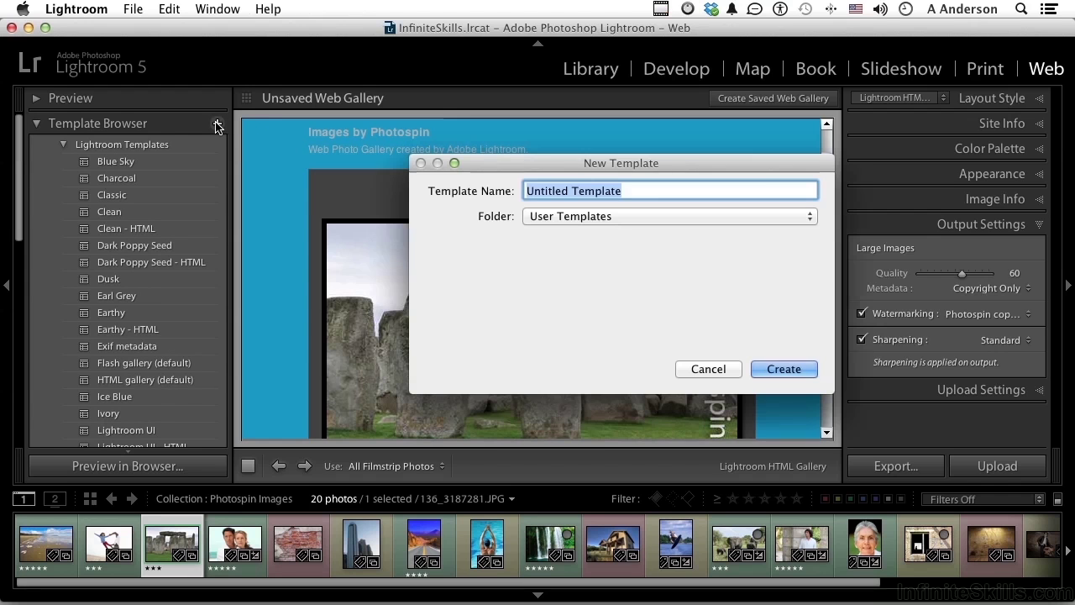
type("Photospin")
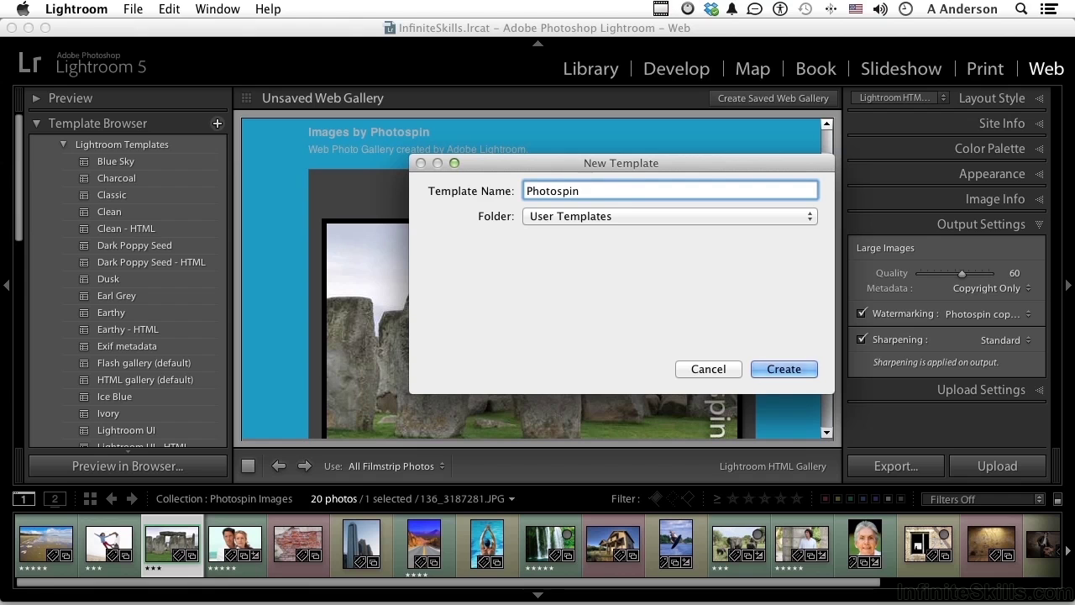
type(" Image Page")
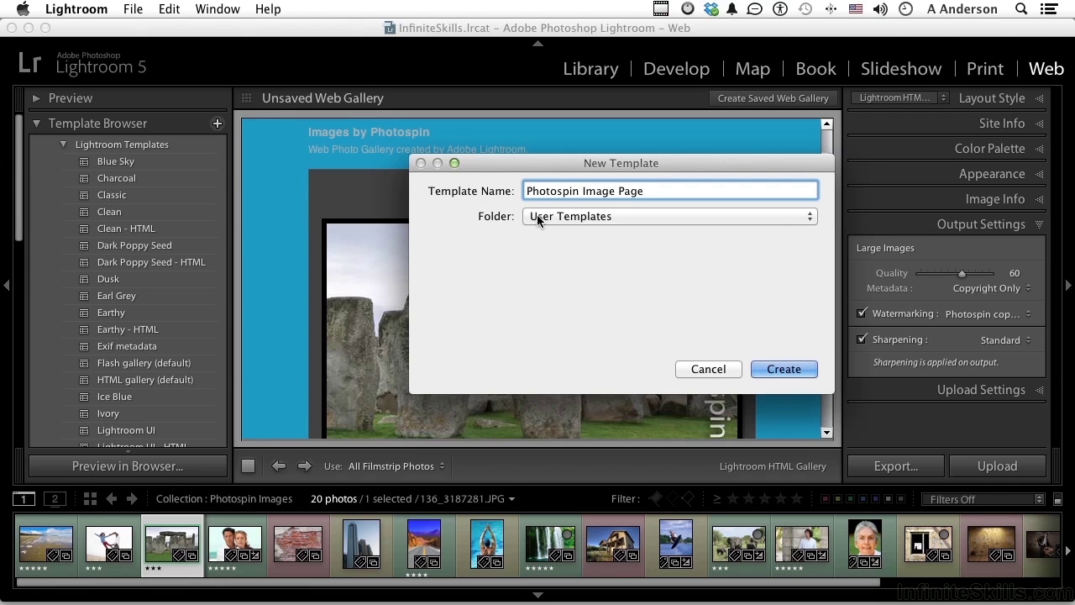
left_click(769, 370)
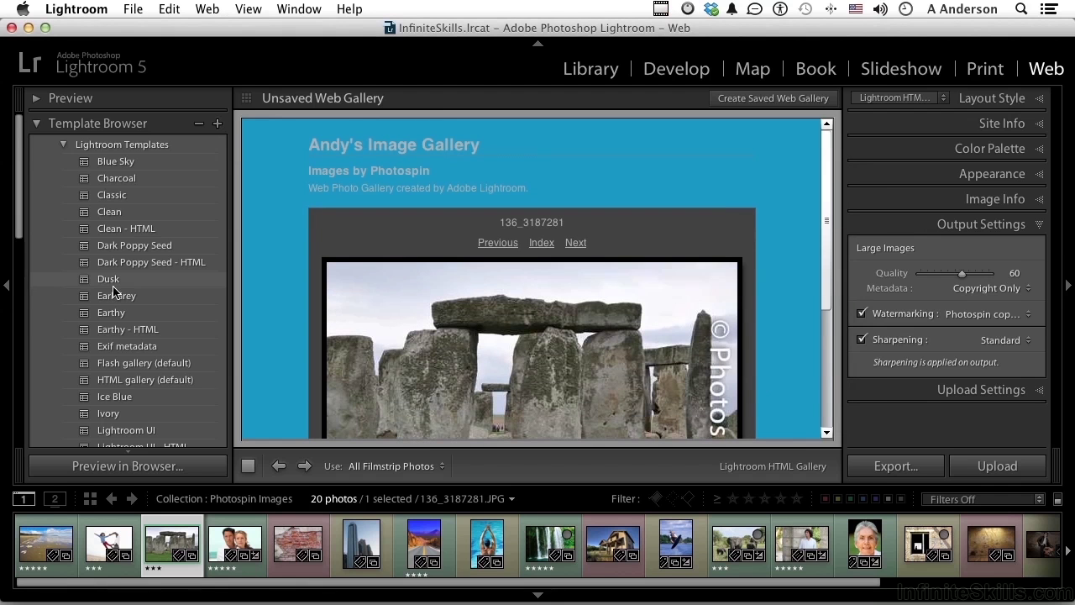
scroll(115, 290, "down", 3)
scroll(115, 290, "down", 10)
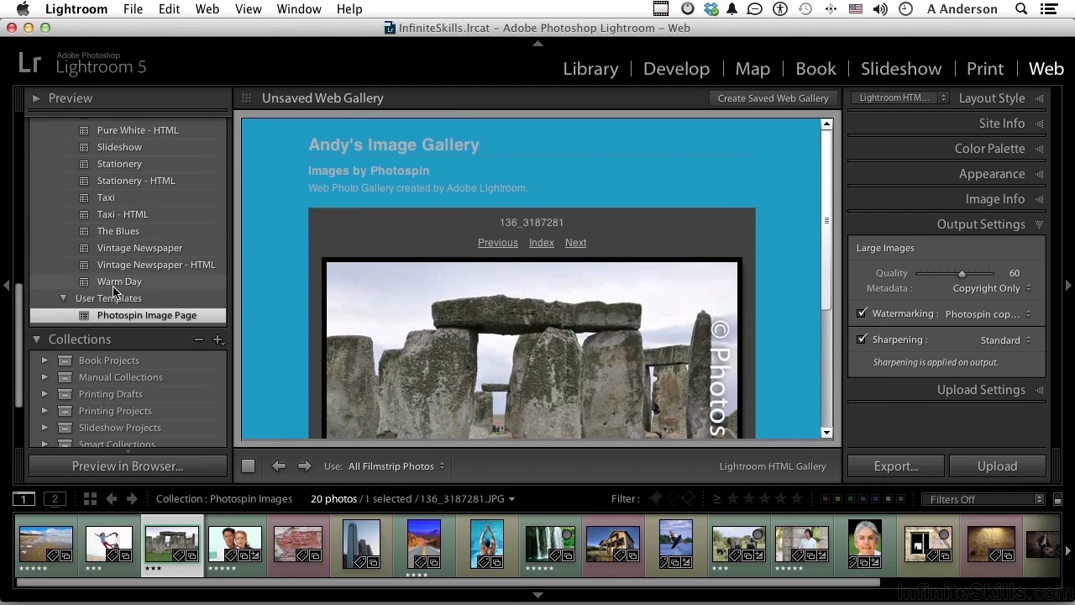
left_click(113, 200)
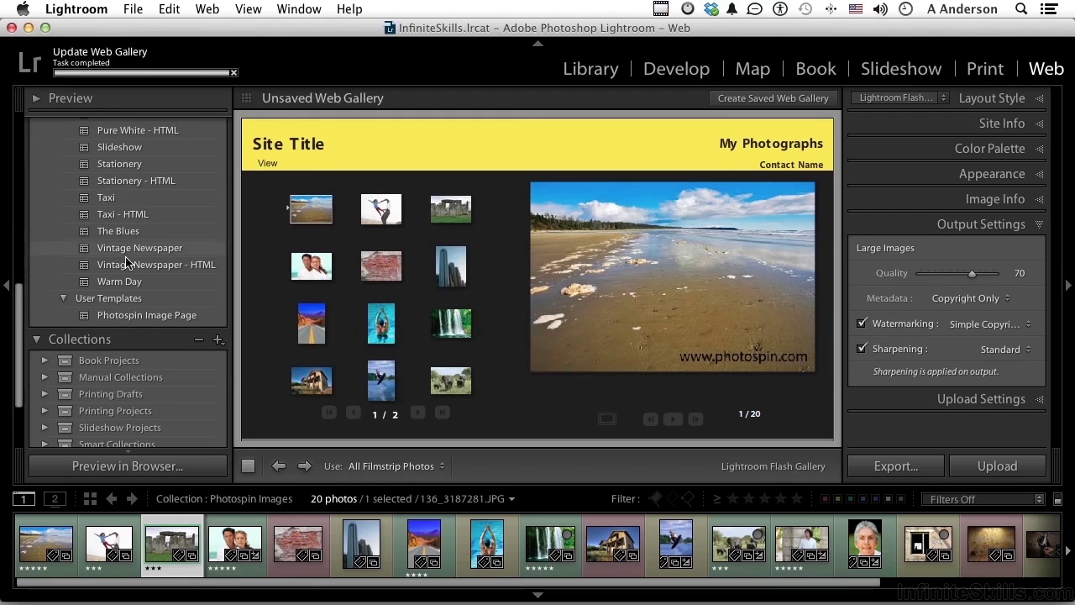
left_click(132, 315)
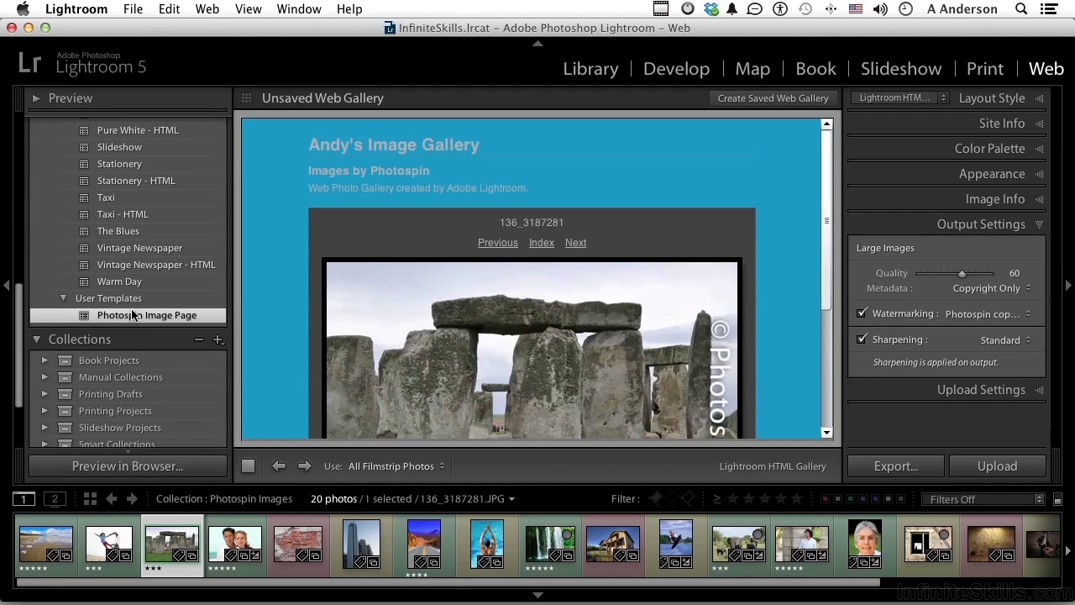